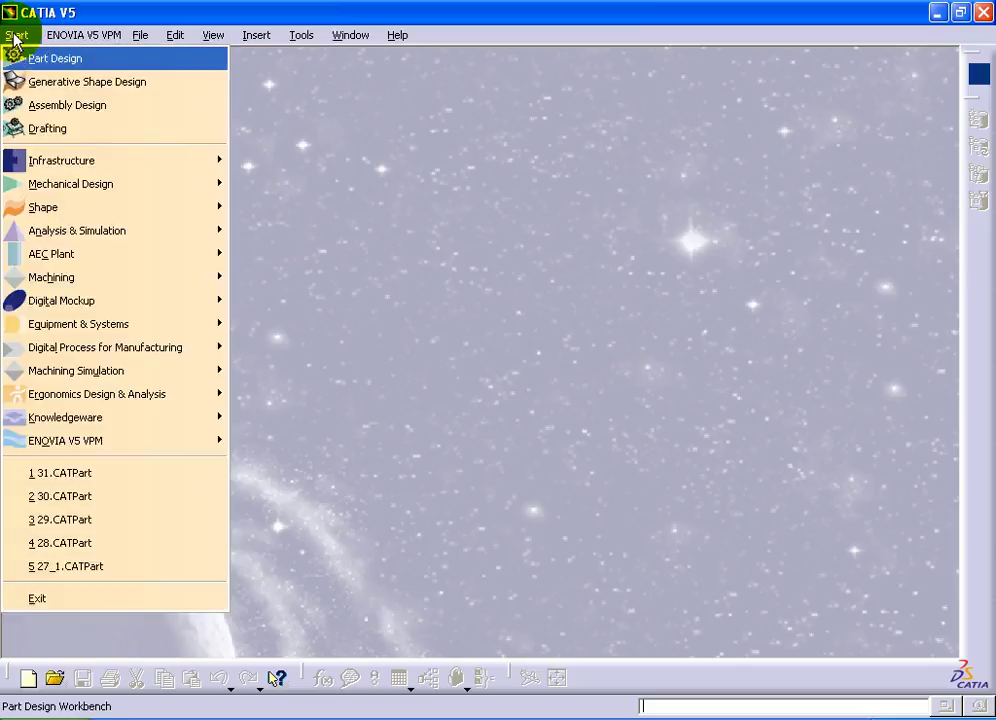
Create a new part, Part1, and start a sketch on the xy plane after backing out of yz
left_click(40, 60)
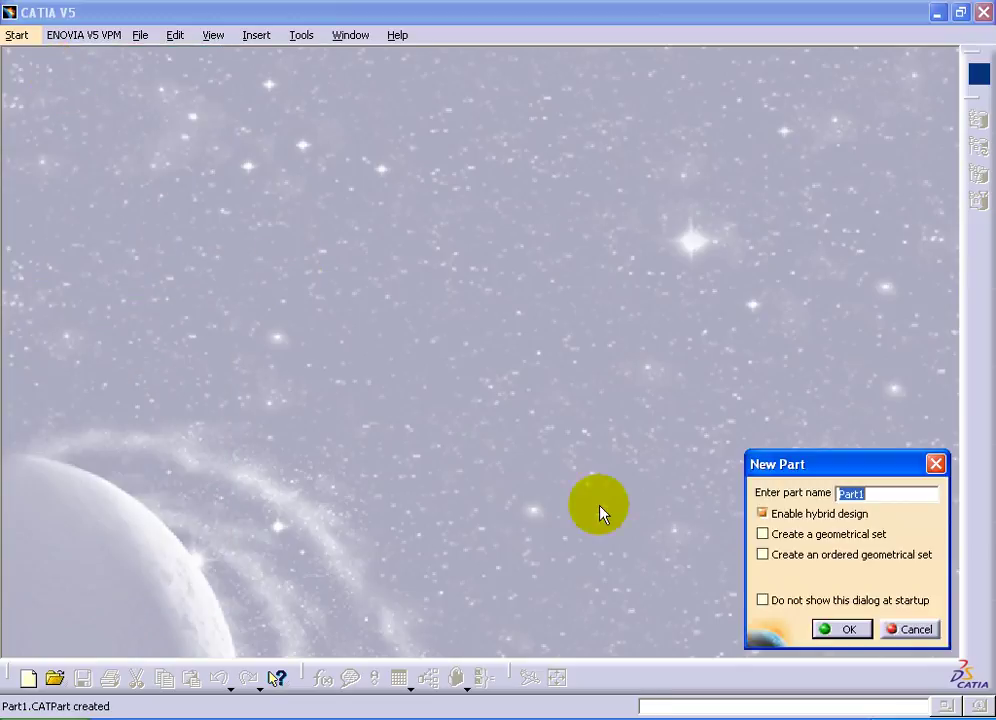
left_click(848, 629)
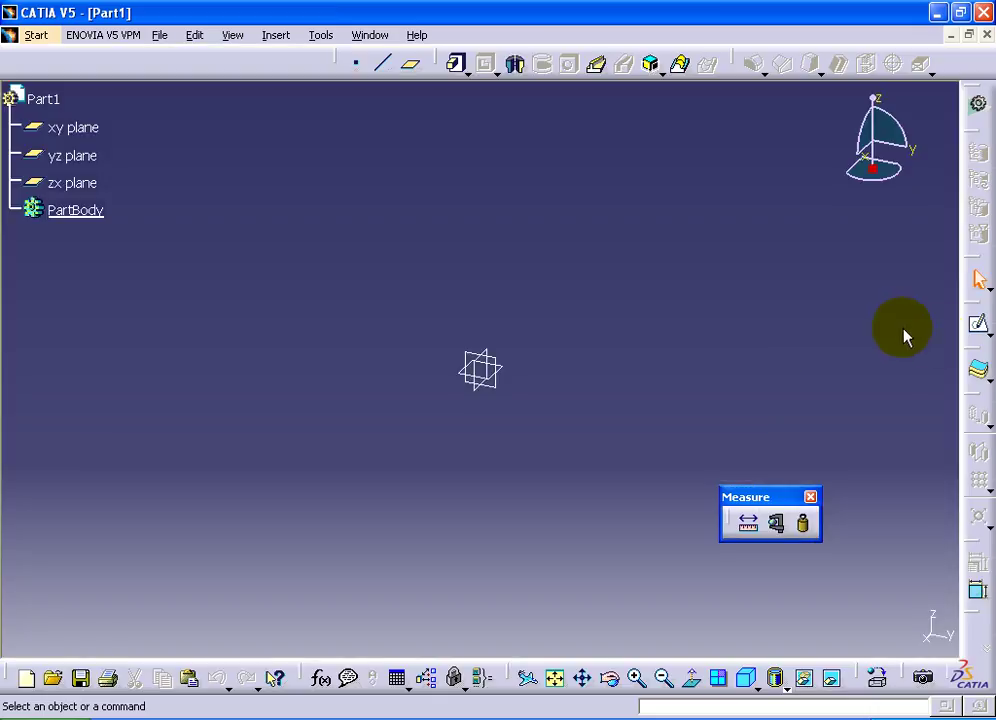
left_click(968, 328)
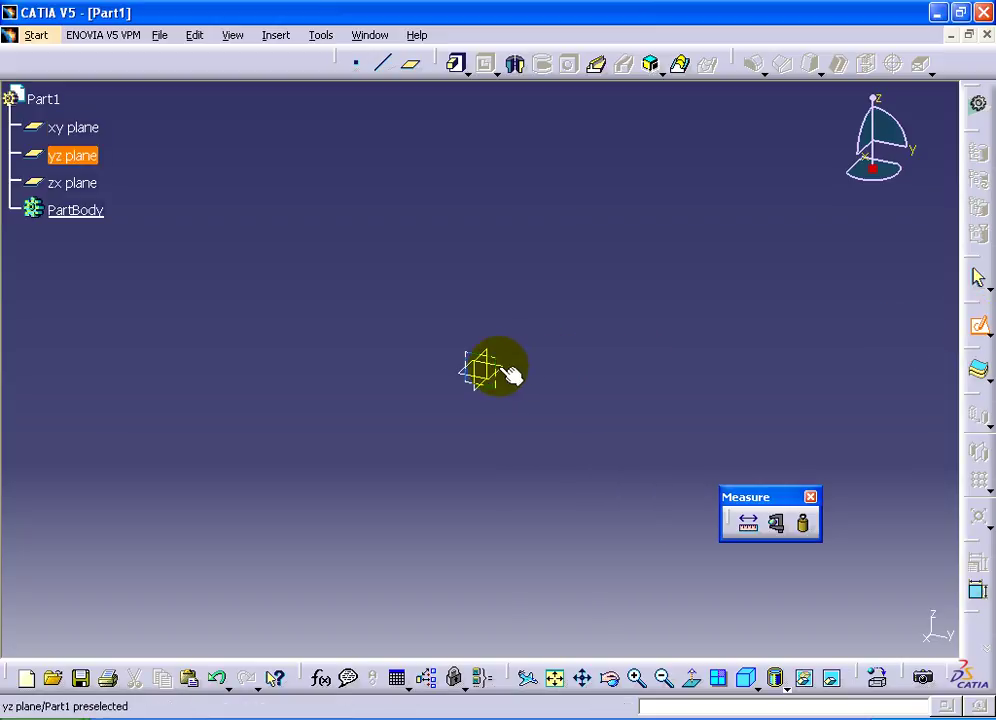
left_click(499, 370)
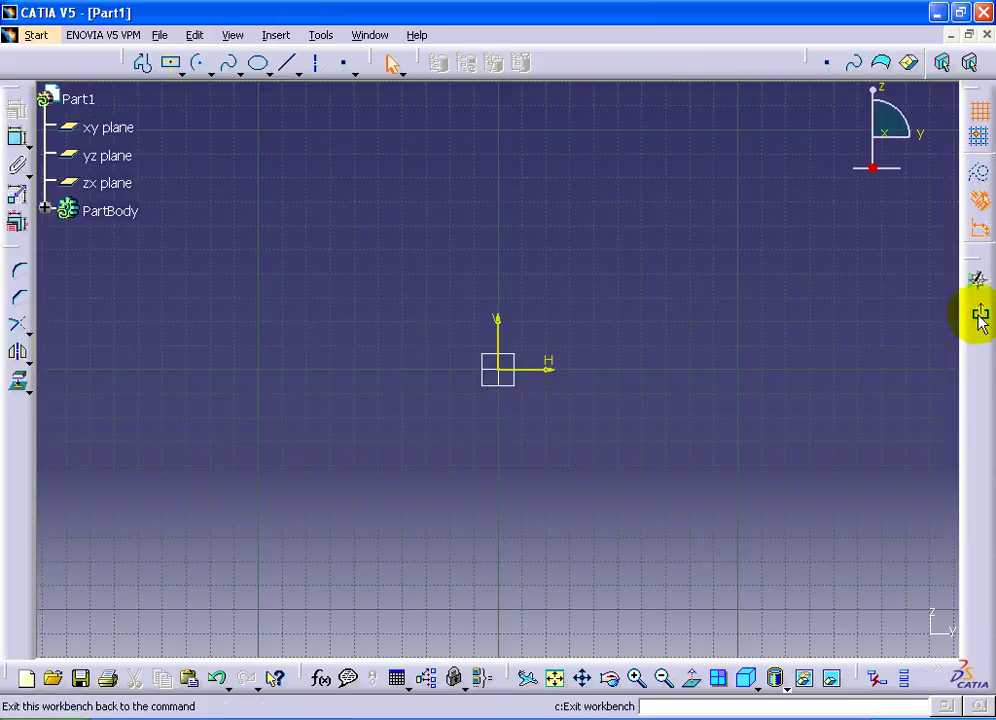
left_click(980, 311)
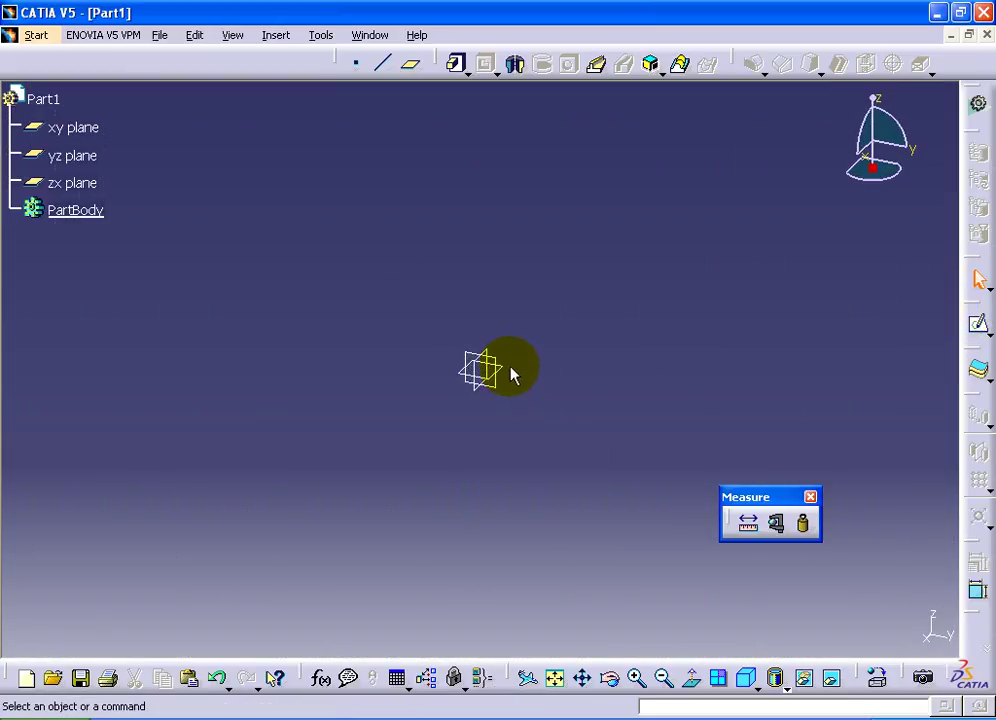
left_click(495, 369)
left_click(978, 324)
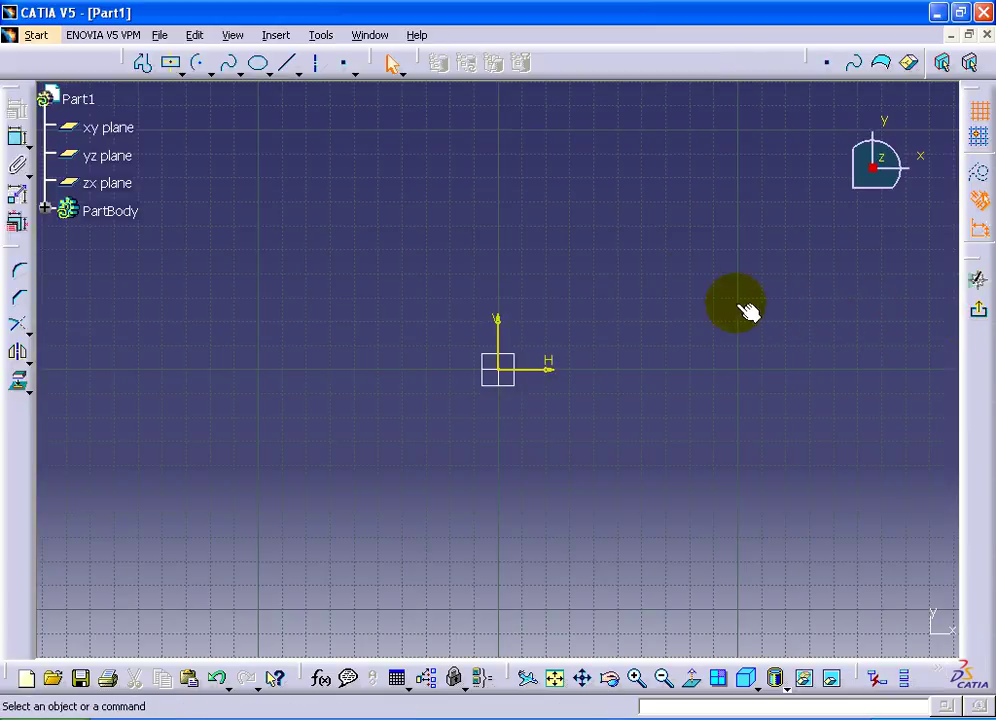
Profile the right half from the origin (top, chamfer, side, bottom) and mirror it about the V axis
left_click(145, 66)
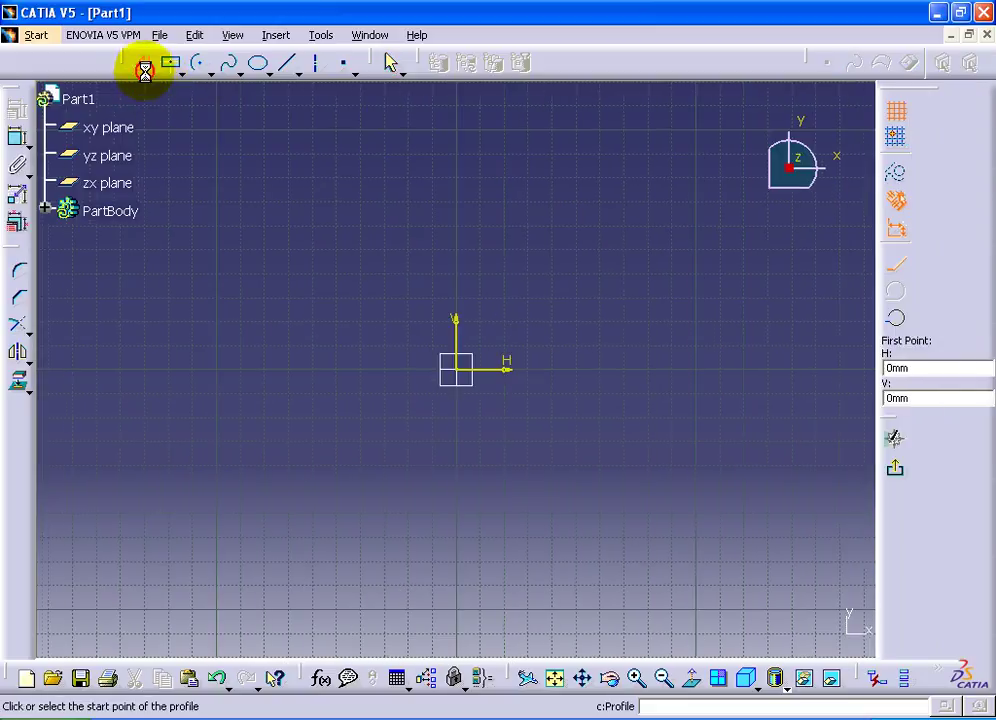
left_click(467, 375)
left_click(574, 370)
left_click(625, 415)
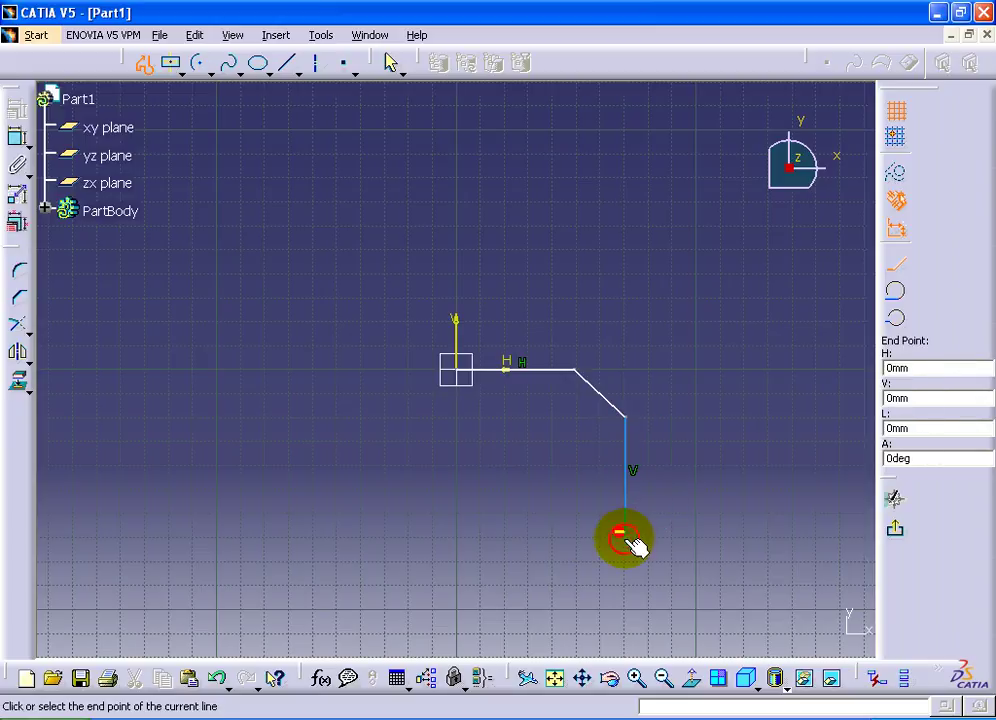
left_click(625, 538)
left_click(457, 539)
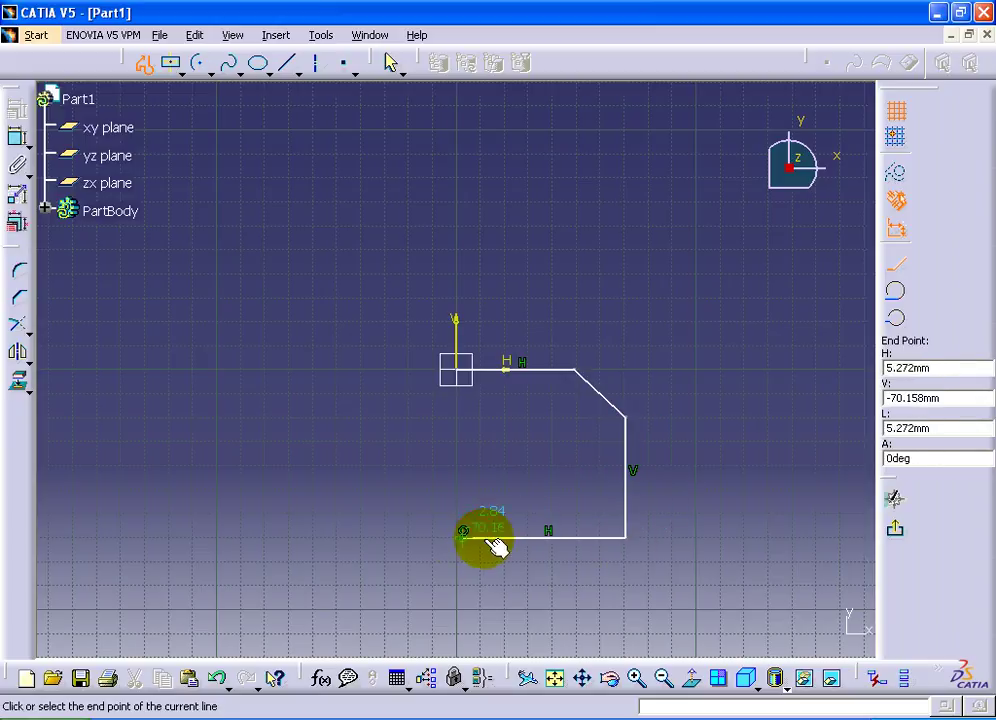
left_click(20, 362)
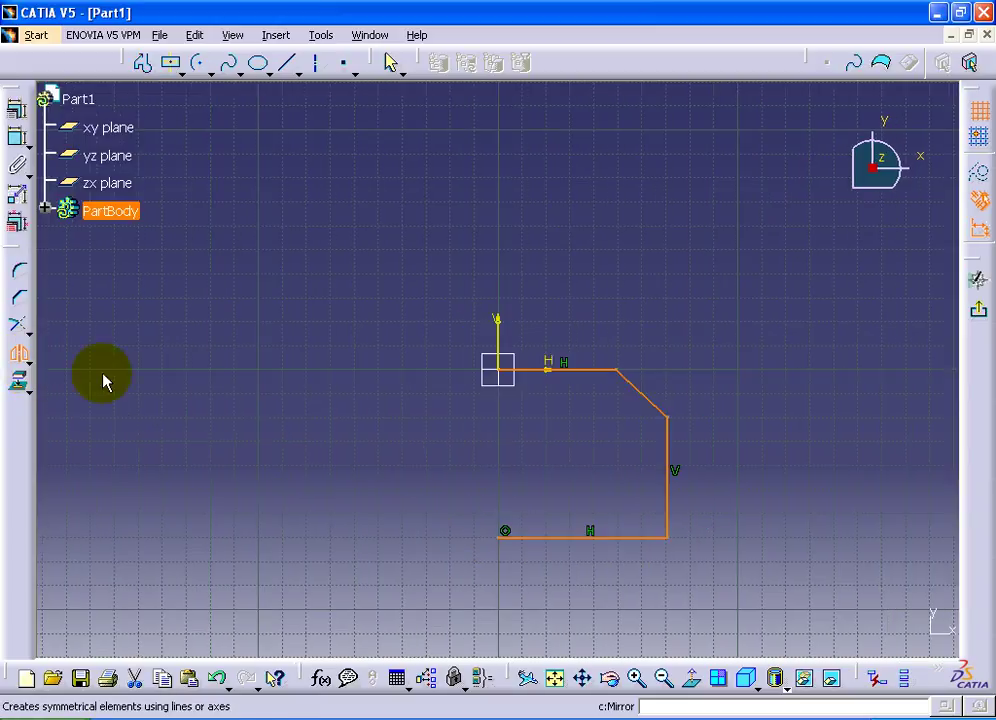
mouse_move(529, 393)
middle_mouse_down()
mouse_move(533, 356)
mouse_move(518, 296)
middle_mouse_up()
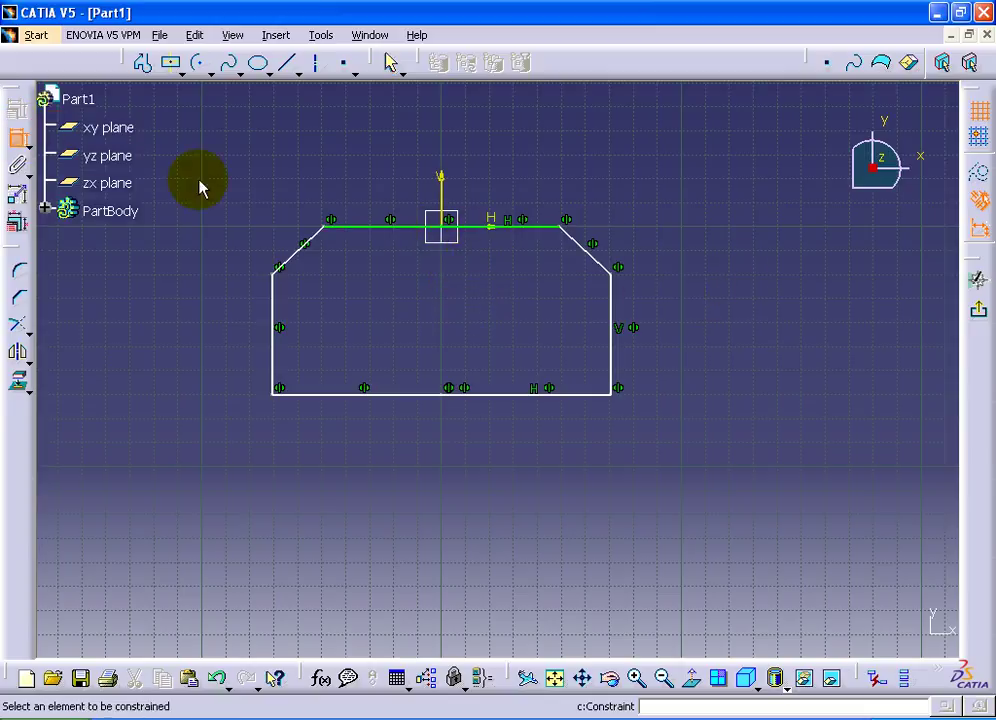
Dimension the outline's top width (98.14) and chamfer height (19.871)
left_click(567, 223)
left_click(335, 231)
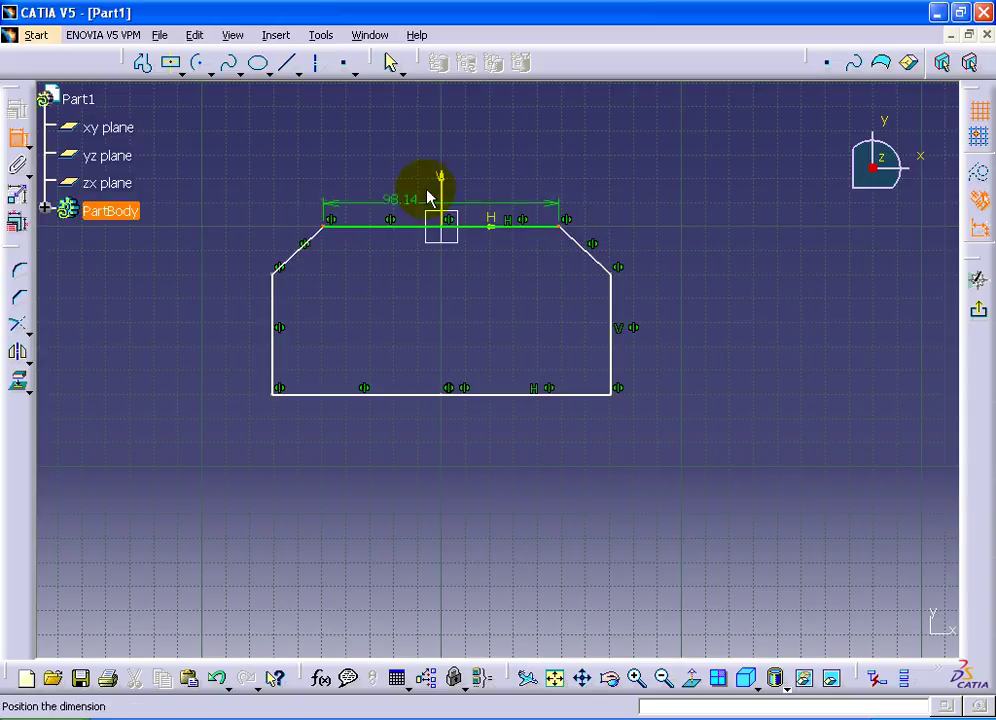
left_click(462, 150)
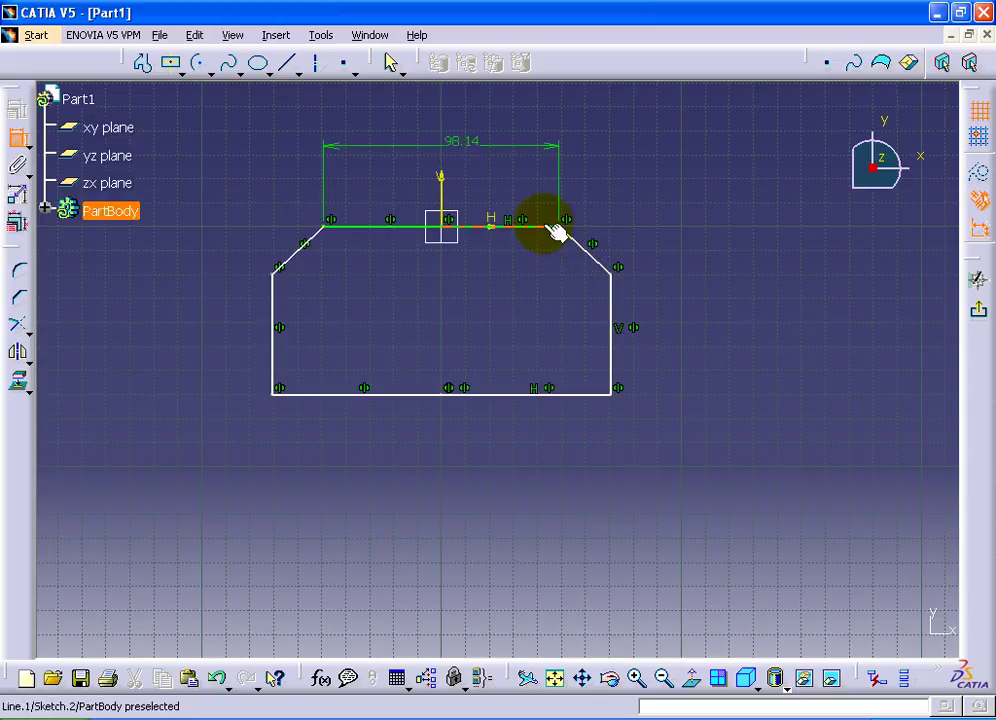
left_click(560, 229)
left_click(616, 279)
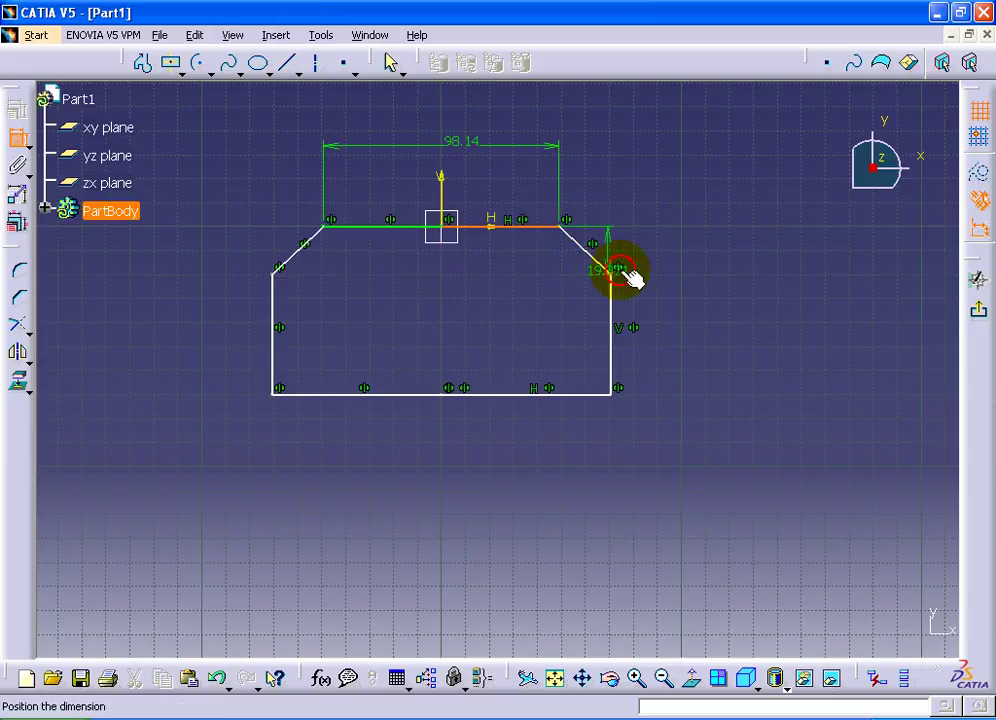
left_click(655, 258)
Dimension the side height (50.287) and overall width between the vertical sides (141.127)
left_click(620, 318)
left_click(655, 313)
left_click(610, 364)
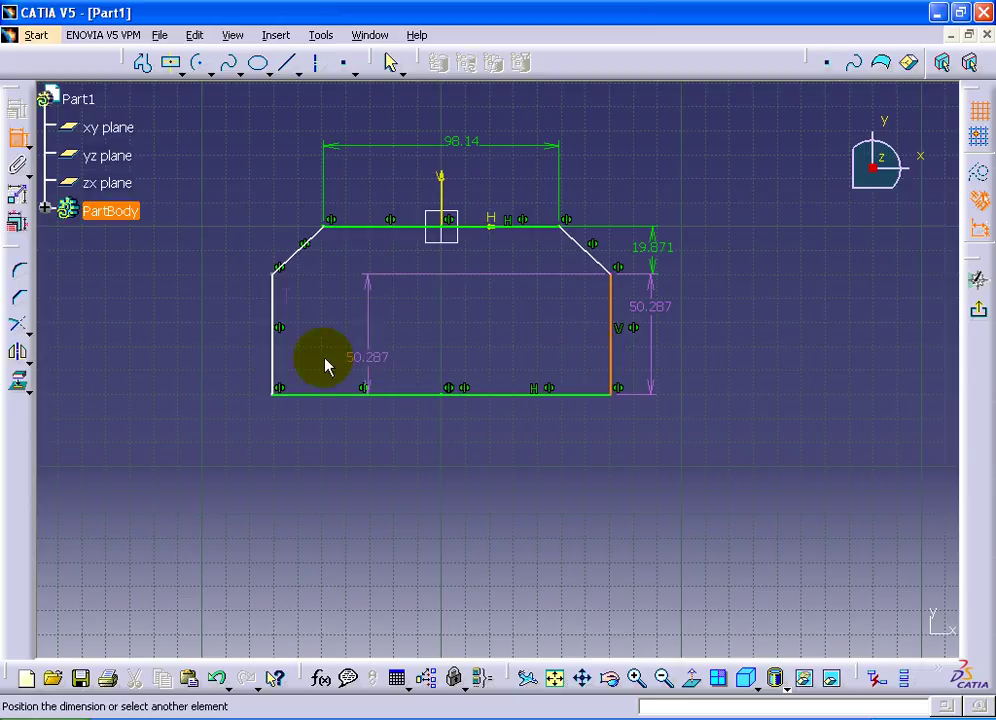
left_click(274, 349)
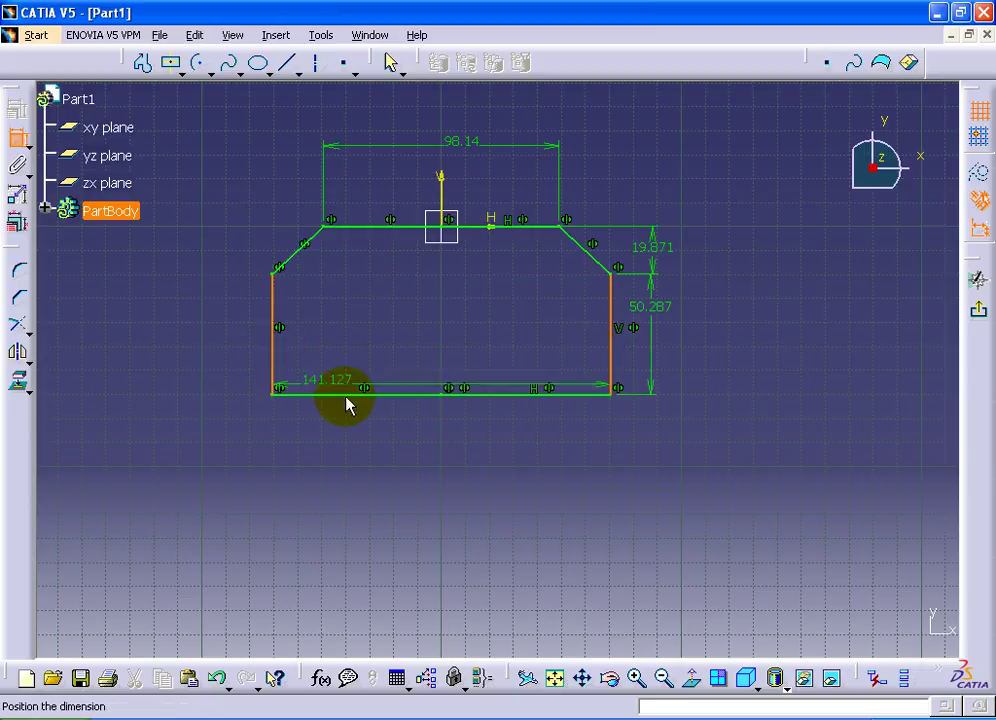
left_click(411, 370)
middle_click_drag(558, 460, 540, 447)
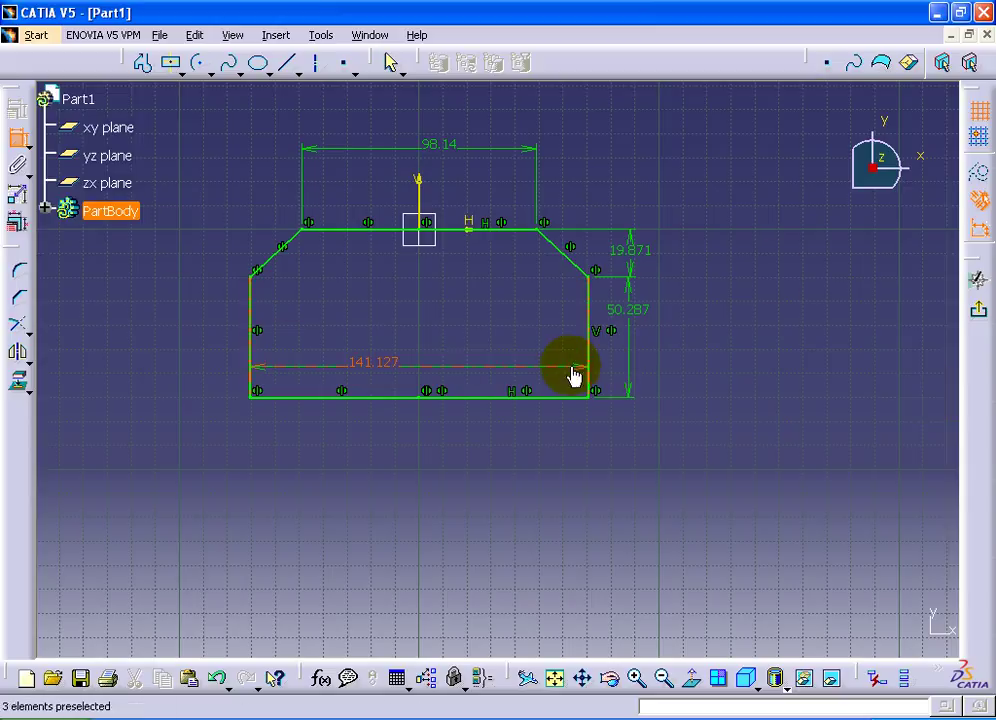
middle_click_drag(569, 376, 493, 338)
In Edit Multi-Constraint, set overall width 190, side height 90, chamfer height 38 and top width 90
left_click(20, 228)
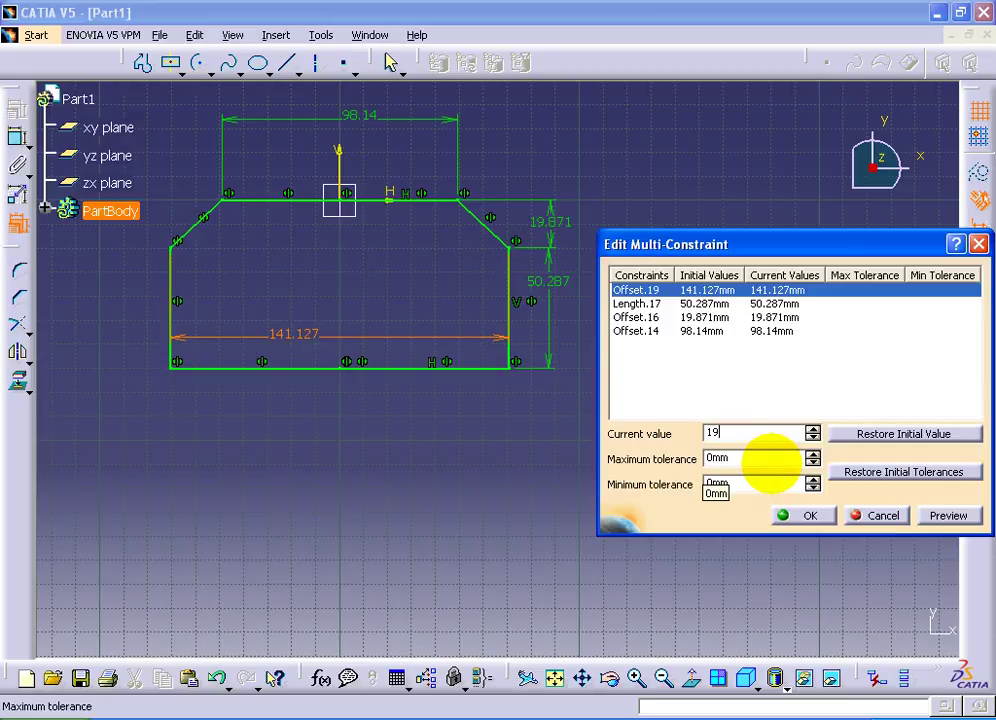
type("0")
left_click(771, 303)
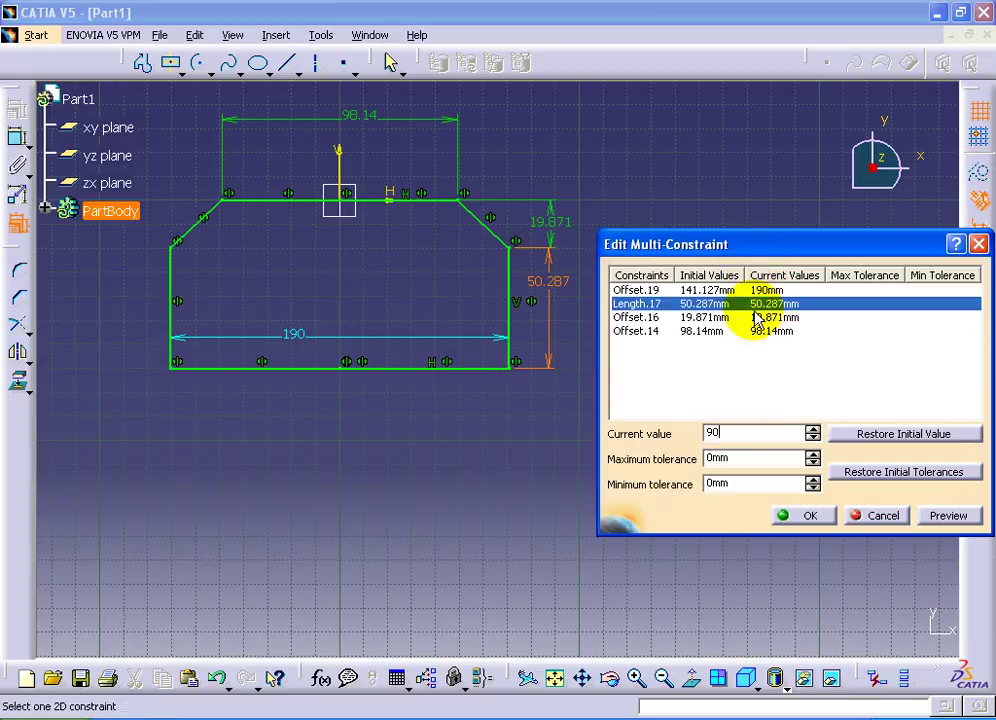
left_click(757, 320)
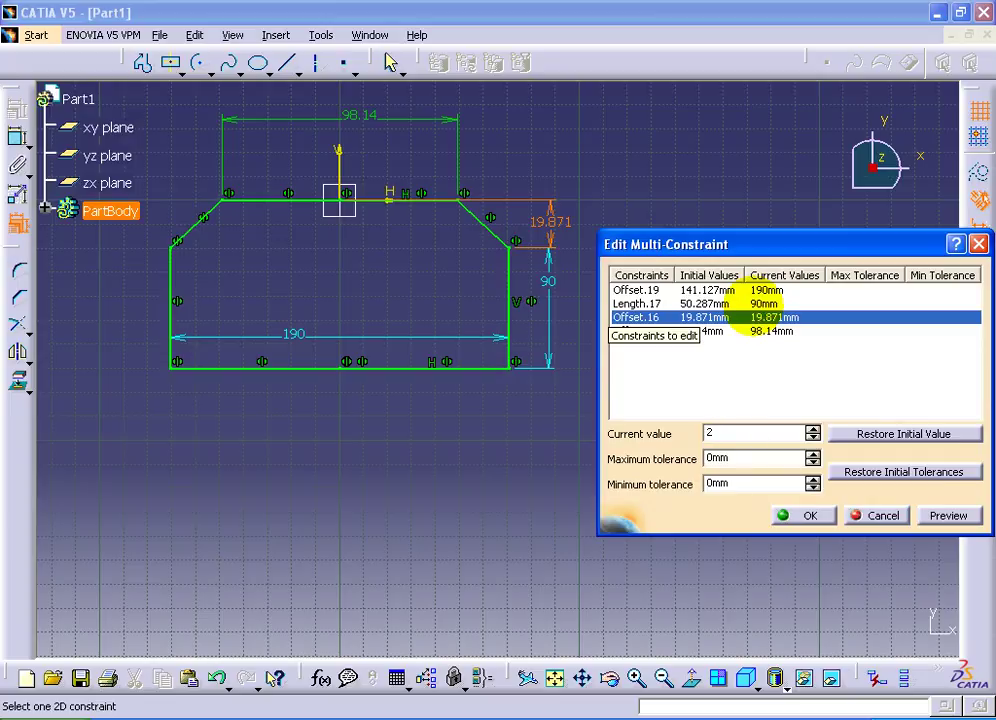
type("38")
left_click(773, 332)
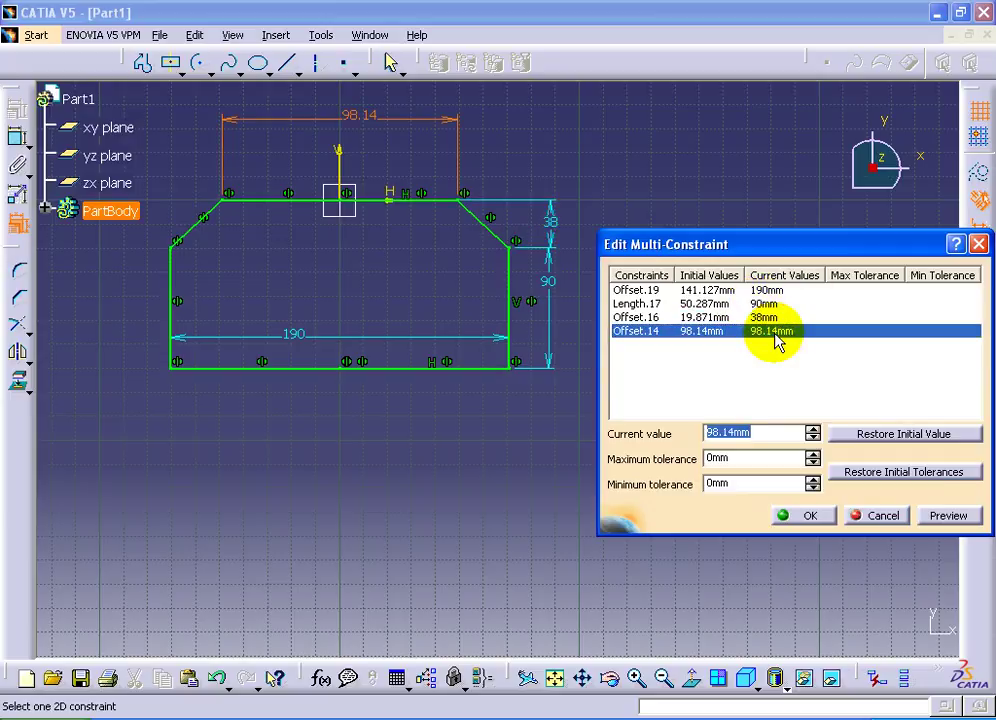
type("90")
left_click(797, 516)
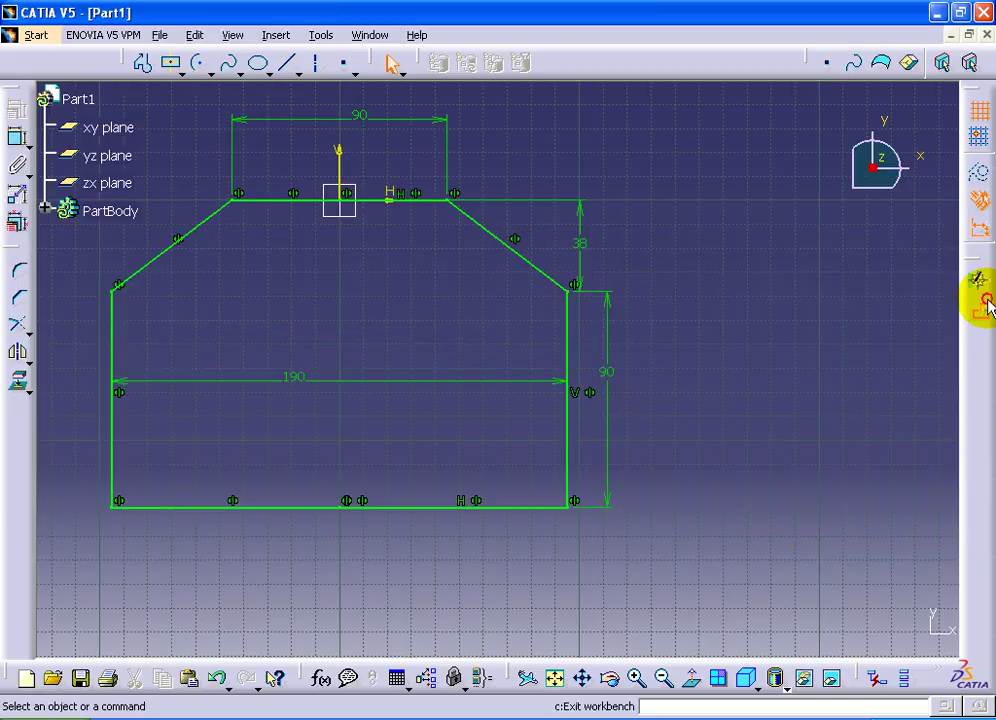
Pad the outline sketch 24 mm into the solid Pad.1
left_click(979, 308)
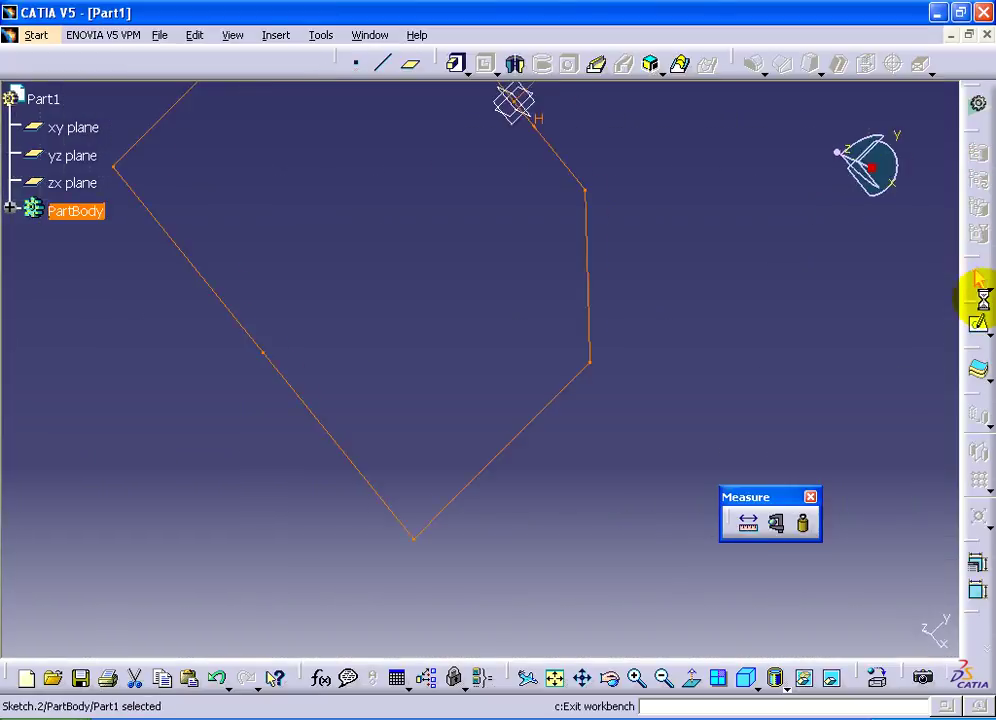
left_click(452, 64)
type("24")
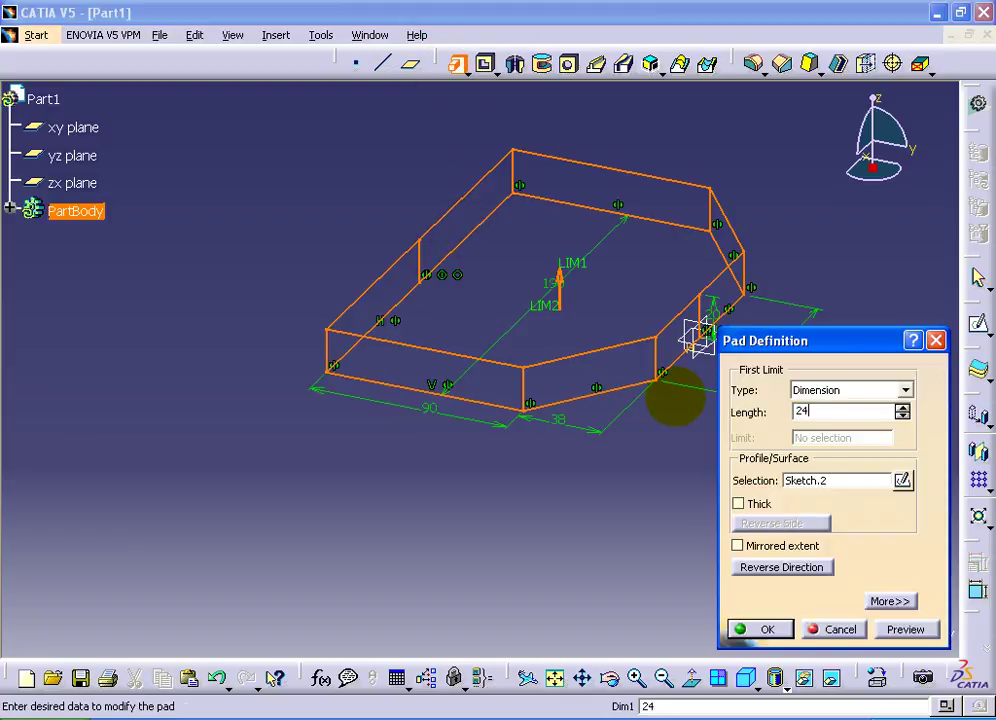
left_click(775, 630)
left_click(589, 311)
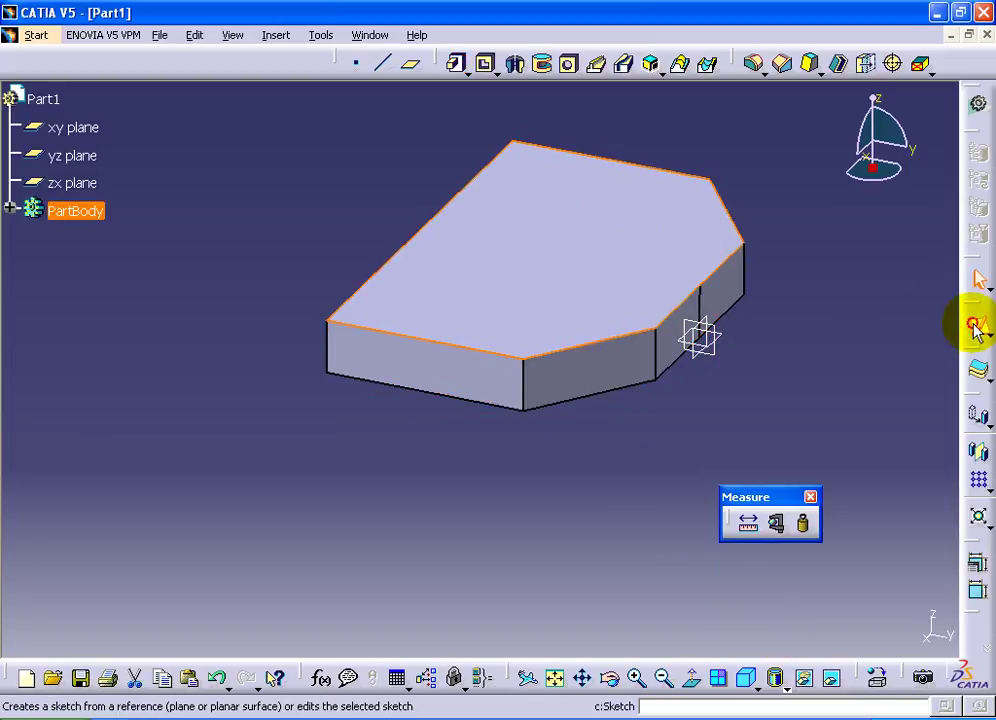
Start a sketch on the pad's top face and project its top edge into it
left_click(978, 323)
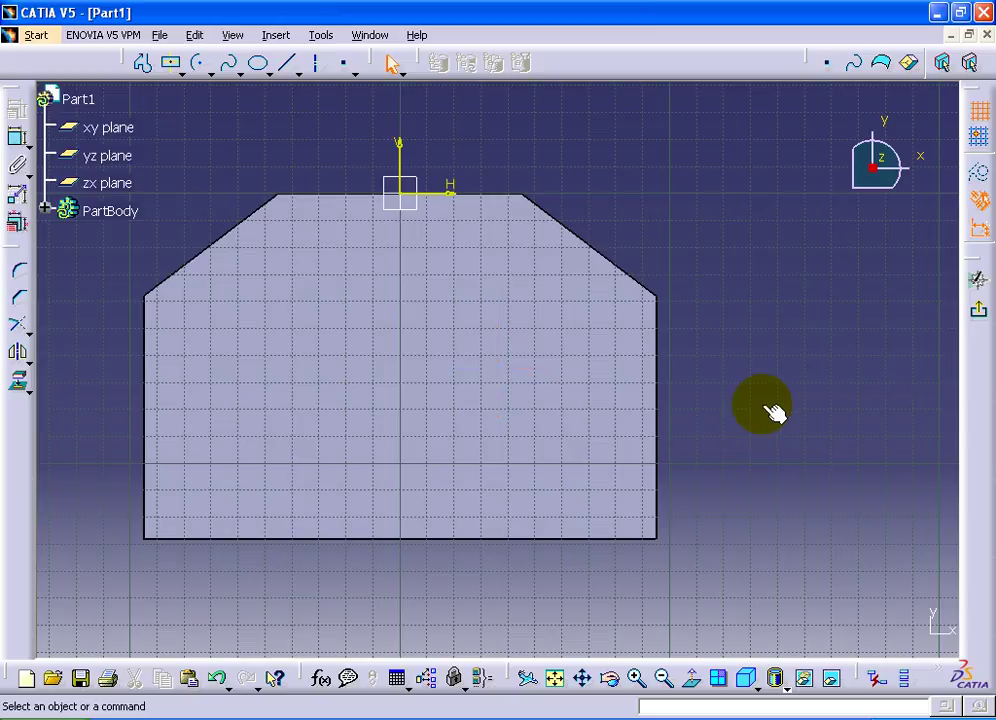
left_click(18, 384)
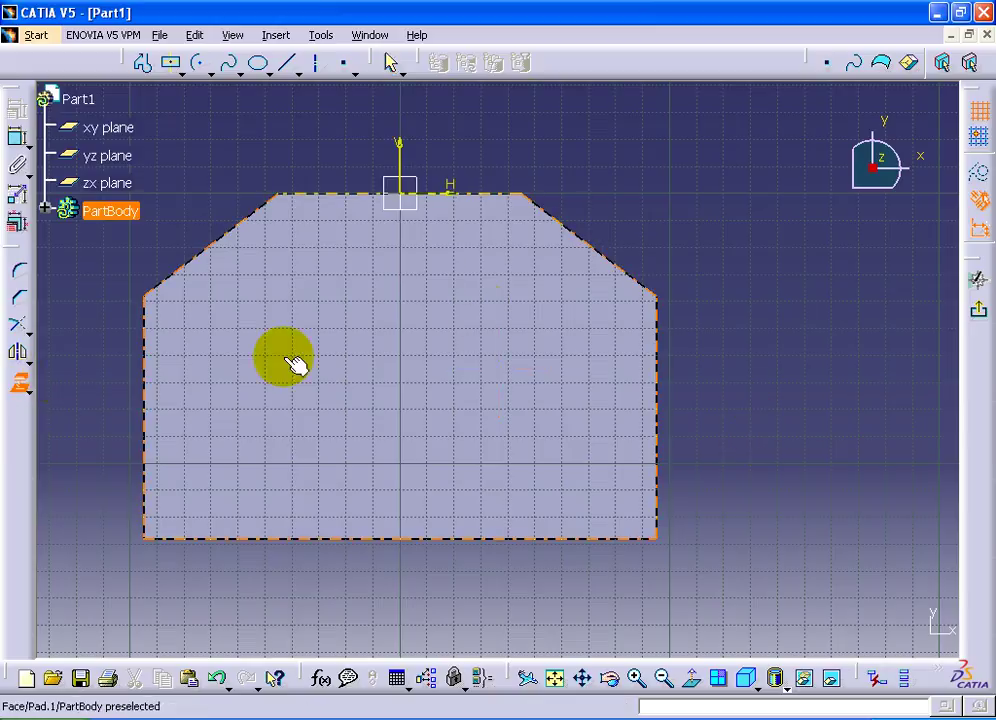
left_click(478, 194)
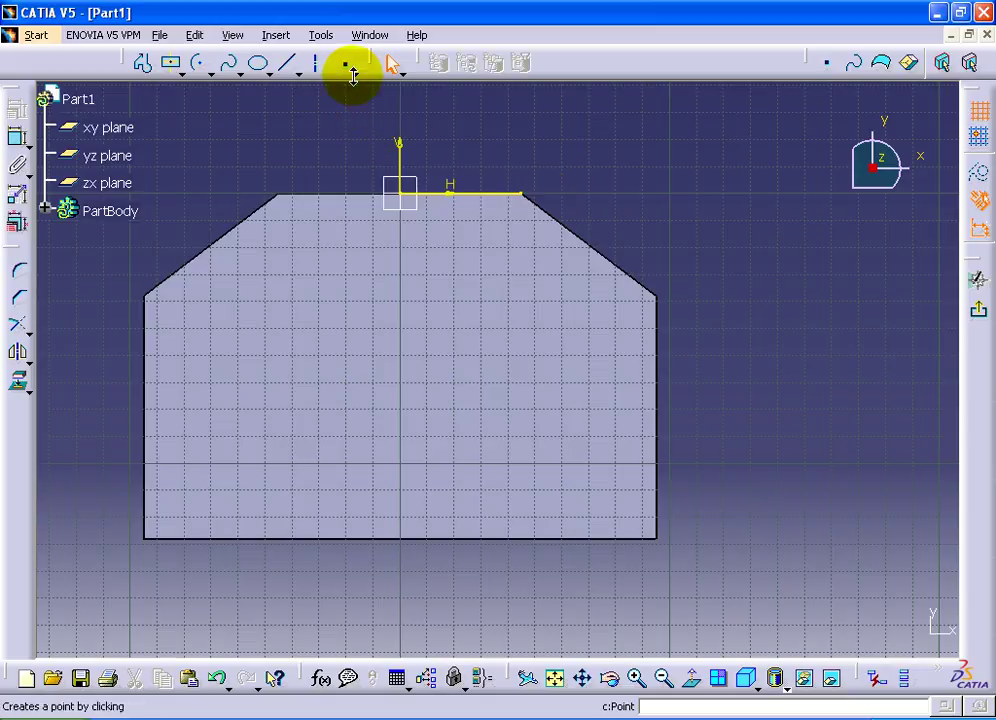
Profile a half-outline from the projected edge's end down a slanted side, vertical side and bottom to the axis
left_click(142, 63)
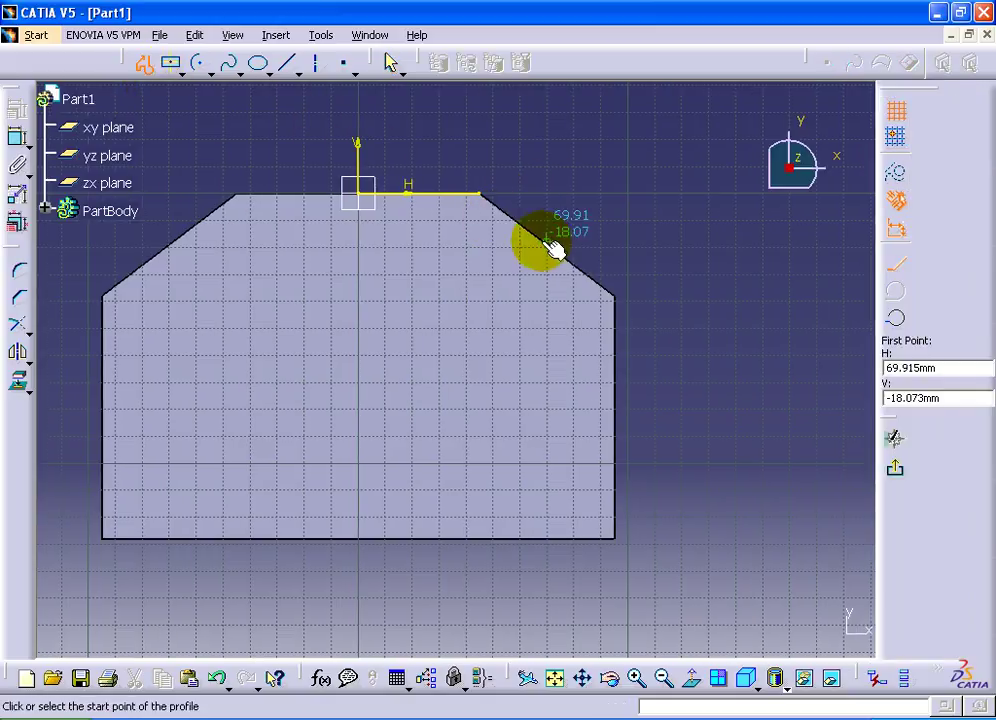
left_click(478, 194)
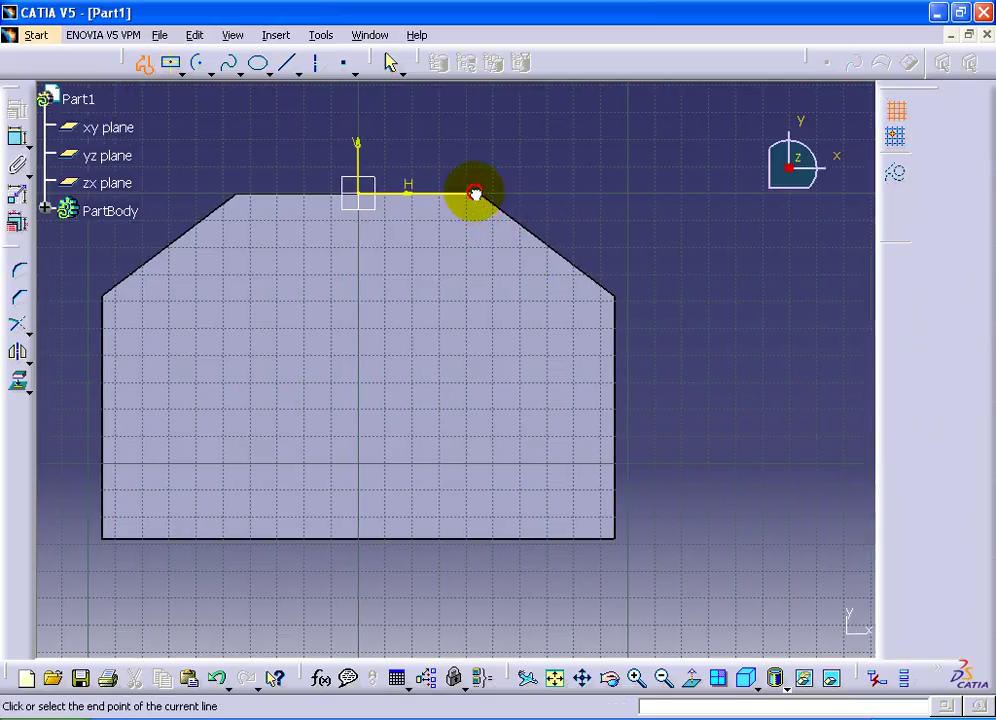
left_click(528, 264)
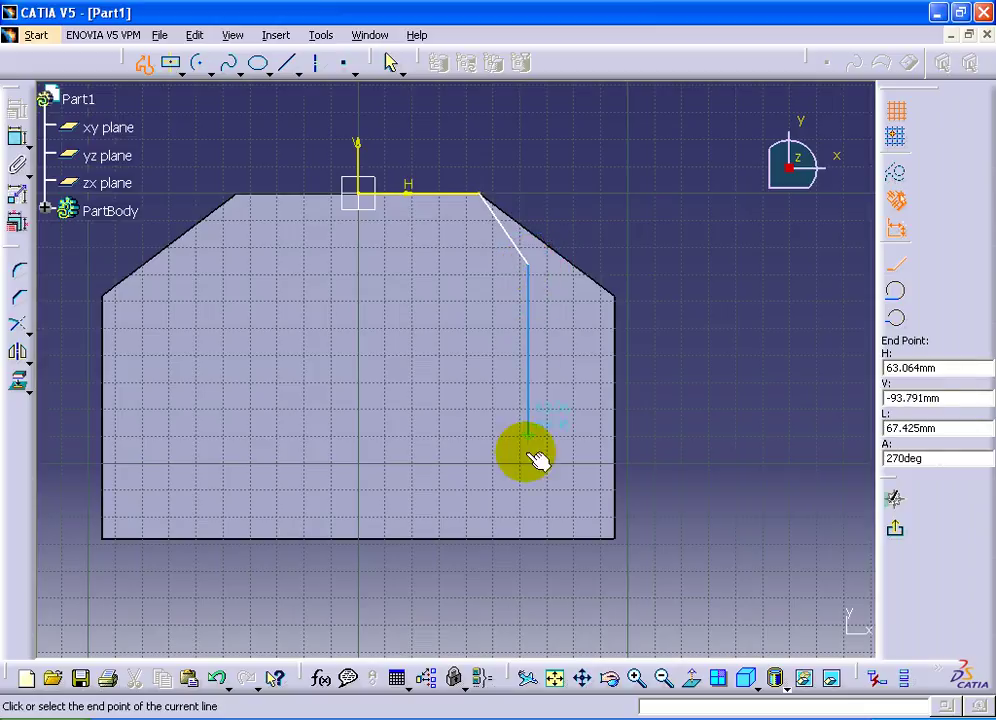
left_click(528, 556)
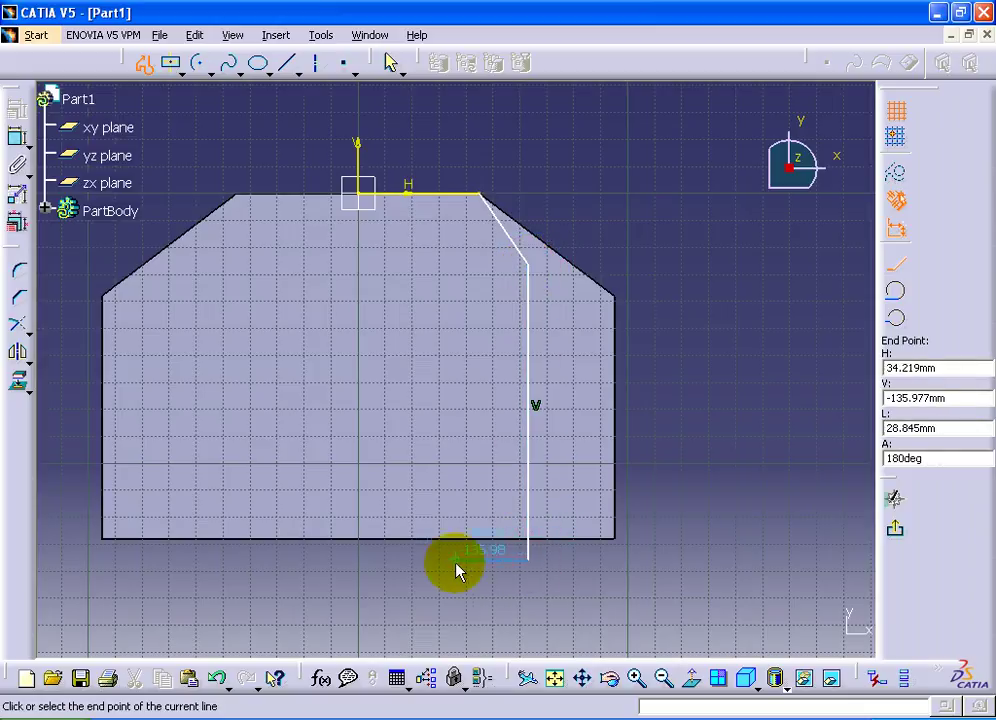
left_click(358, 557)
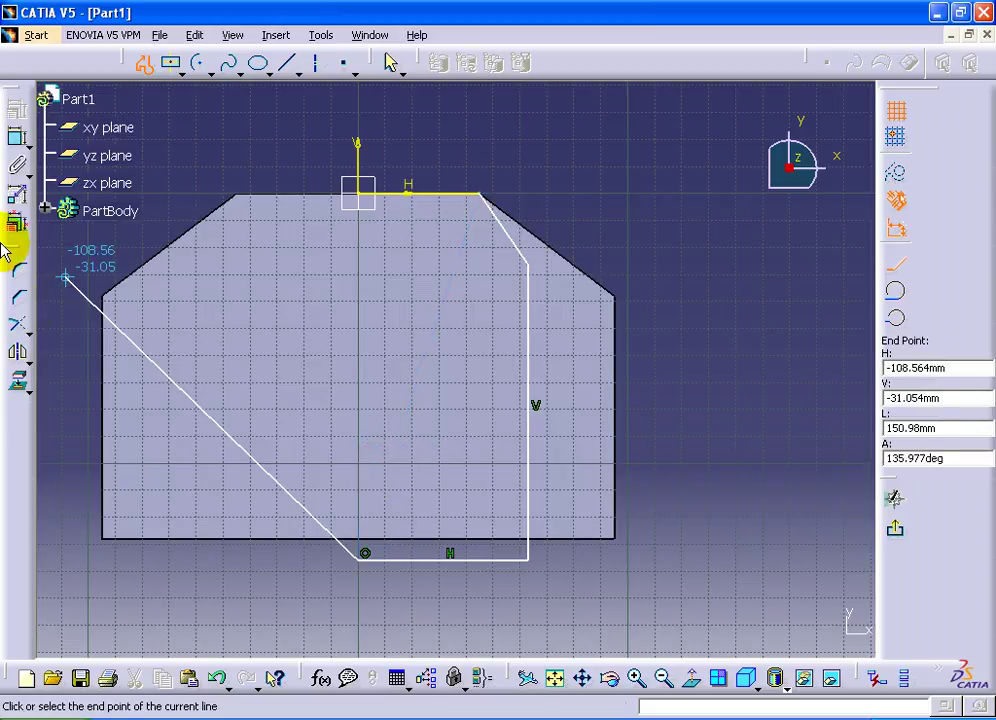
left_click(22, 358)
Mirror the half-outline and the projected top edge about the vertical axis
left_click(400, 152)
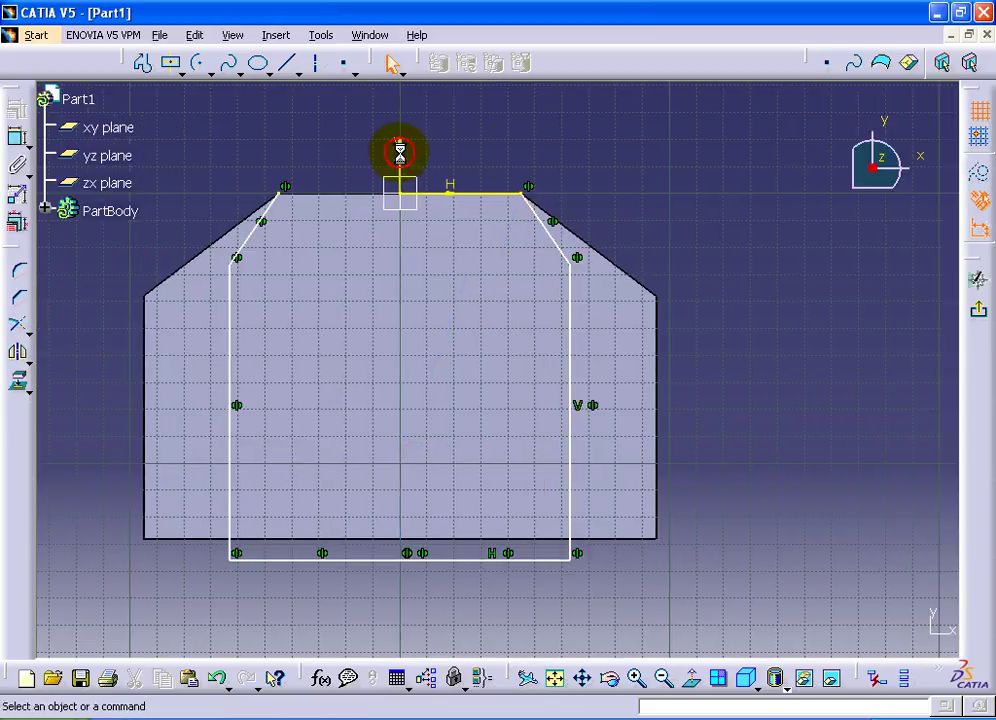
left_click(499, 190)
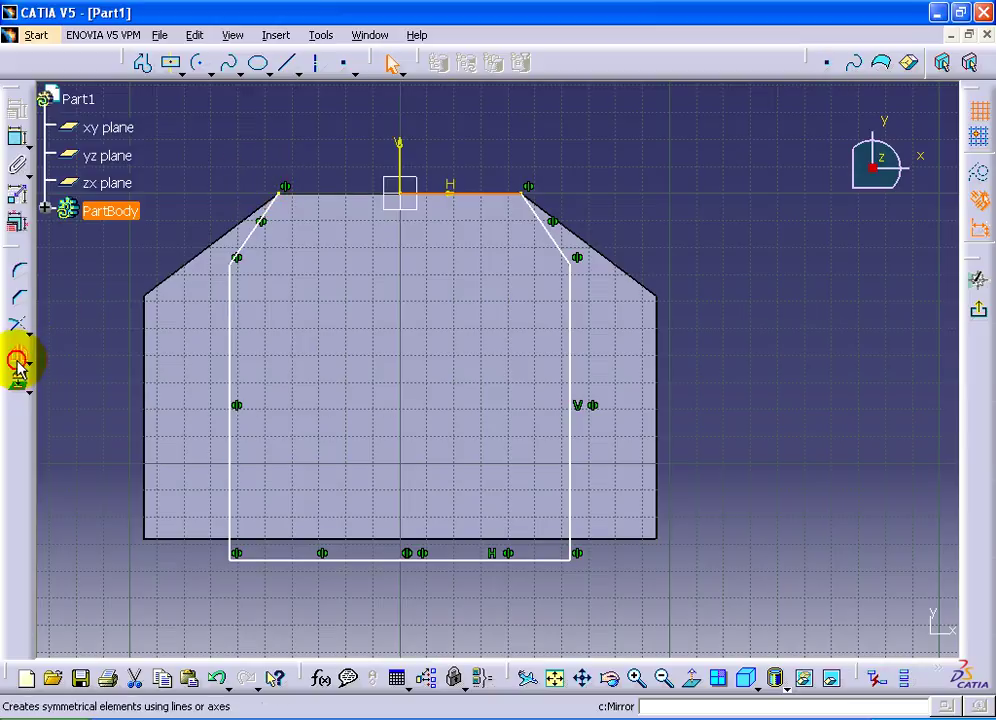
left_click(17, 363)
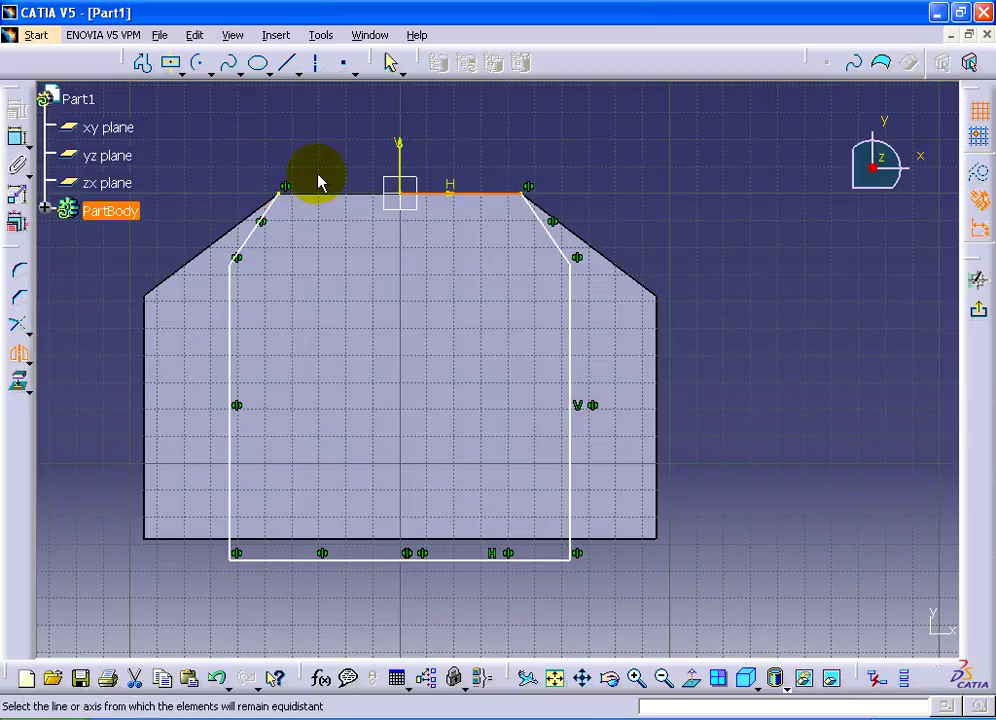
left_click(400, 158)
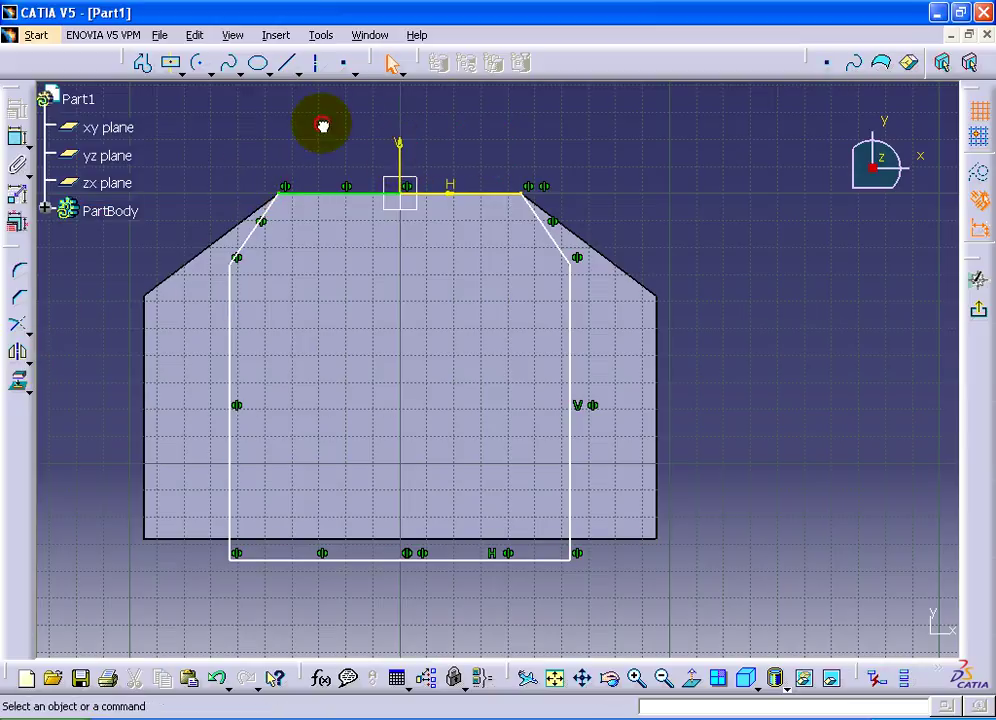
Make the outline's slanted side parallel to the pad's right chamfer edge
left_click(17, 138)
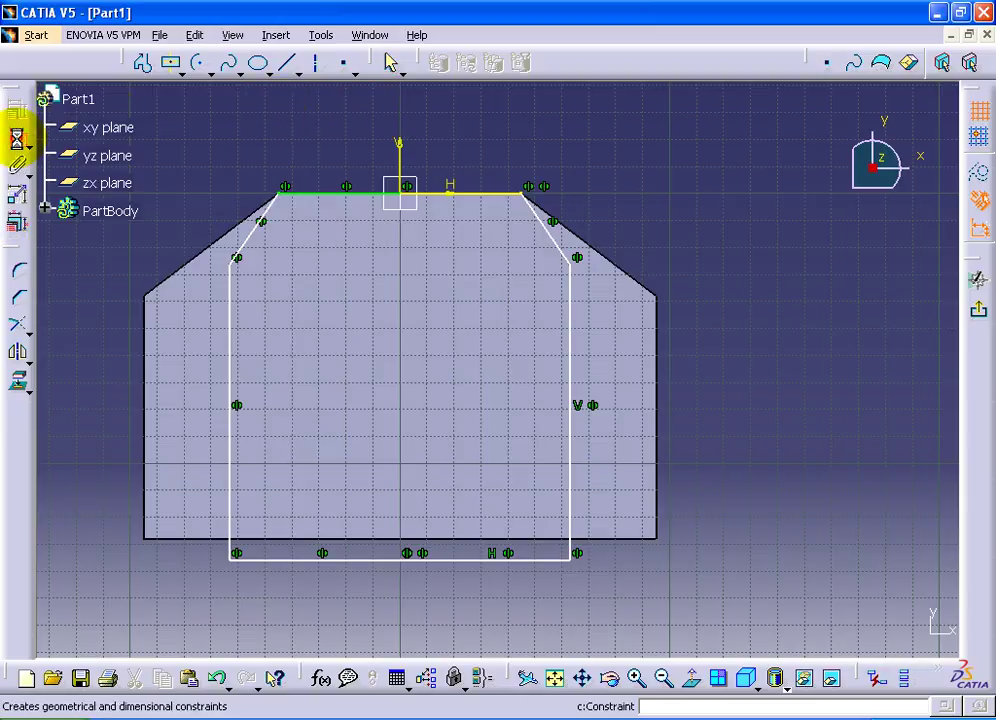
left_click(571, 243)
left_click(560, 246)
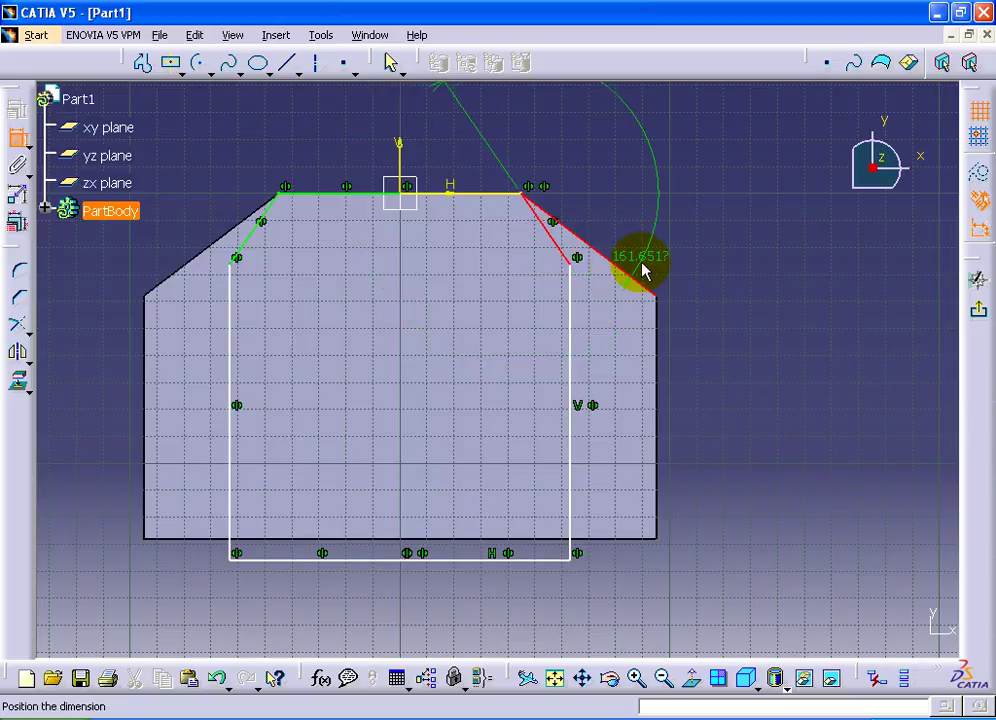
right_click(595, 280)
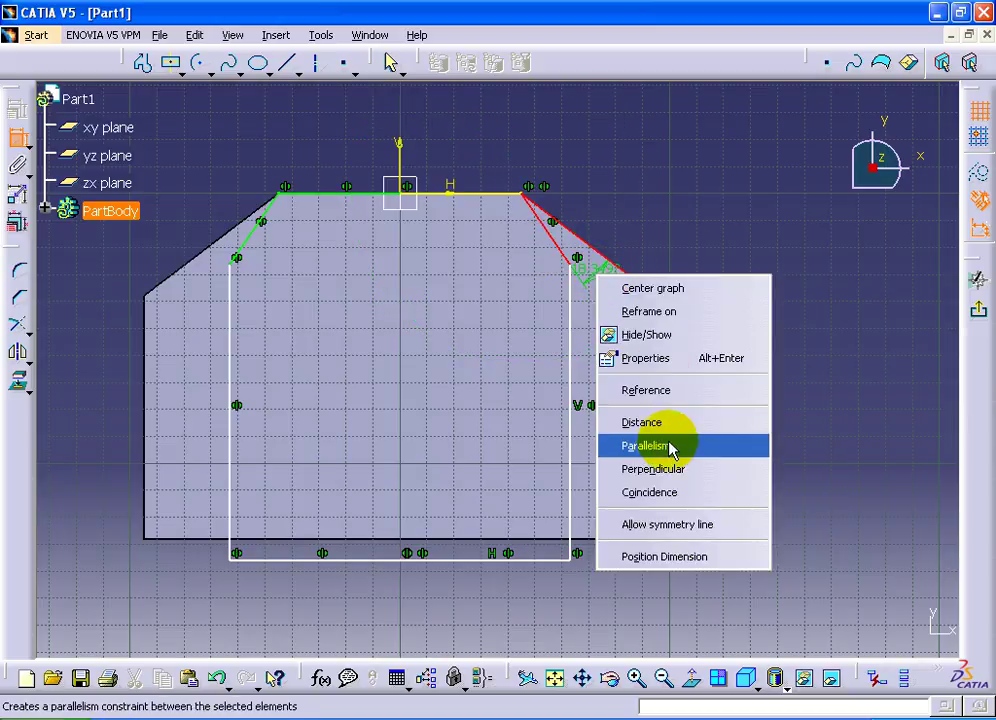
left_click(667, 445)
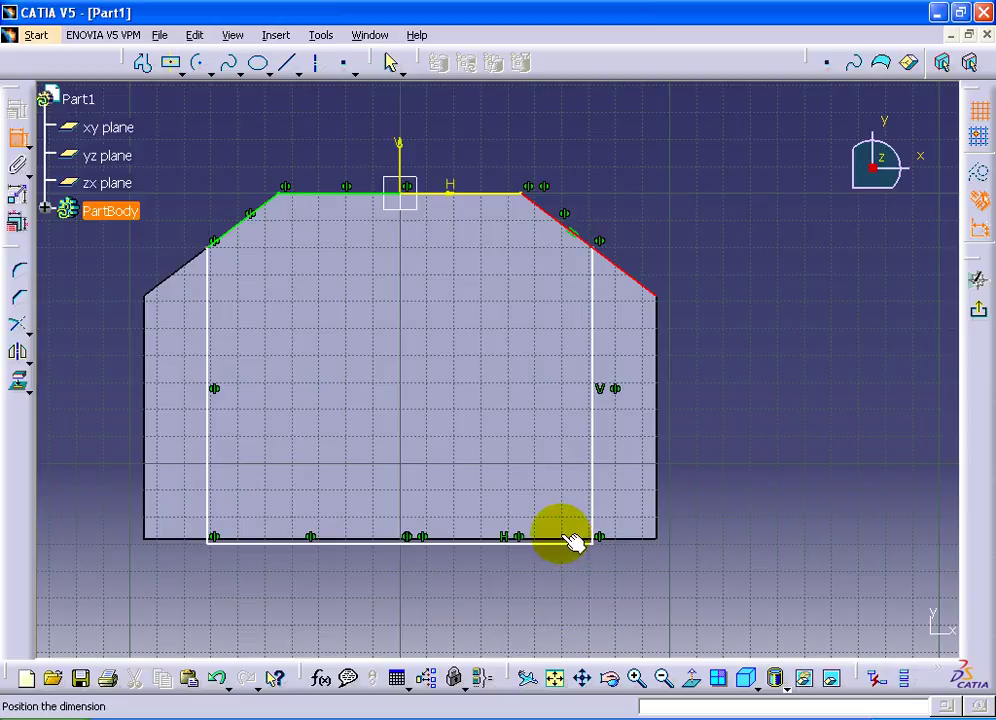
Make the outline's bottom line coincident with the pad's bottom edge
left_click(572, 541)
left_click(565, 545)
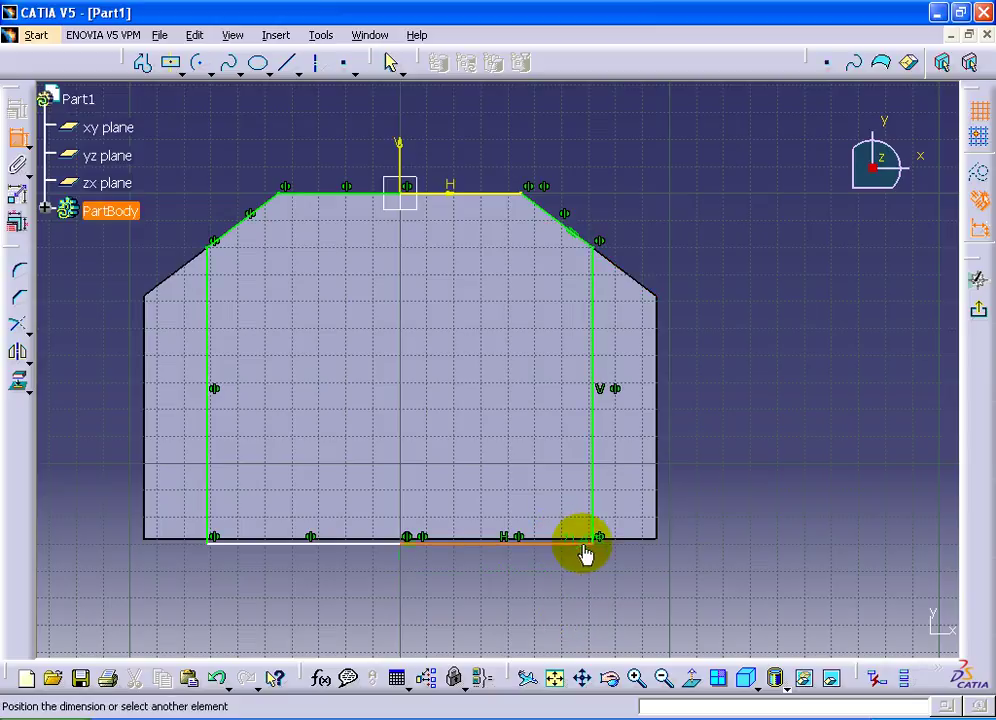
left_click(650, 539)
right_click(733, 500)
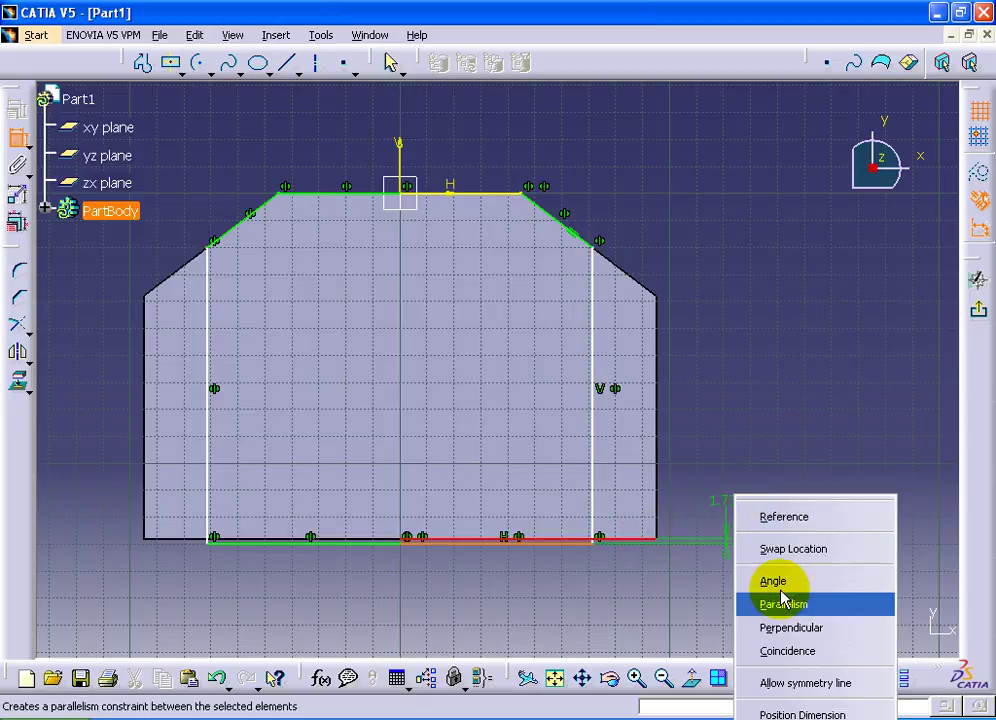
left_click(790, 651)
Dimension the width between the vertical sides, entering 24+90
left_click(142, 62)
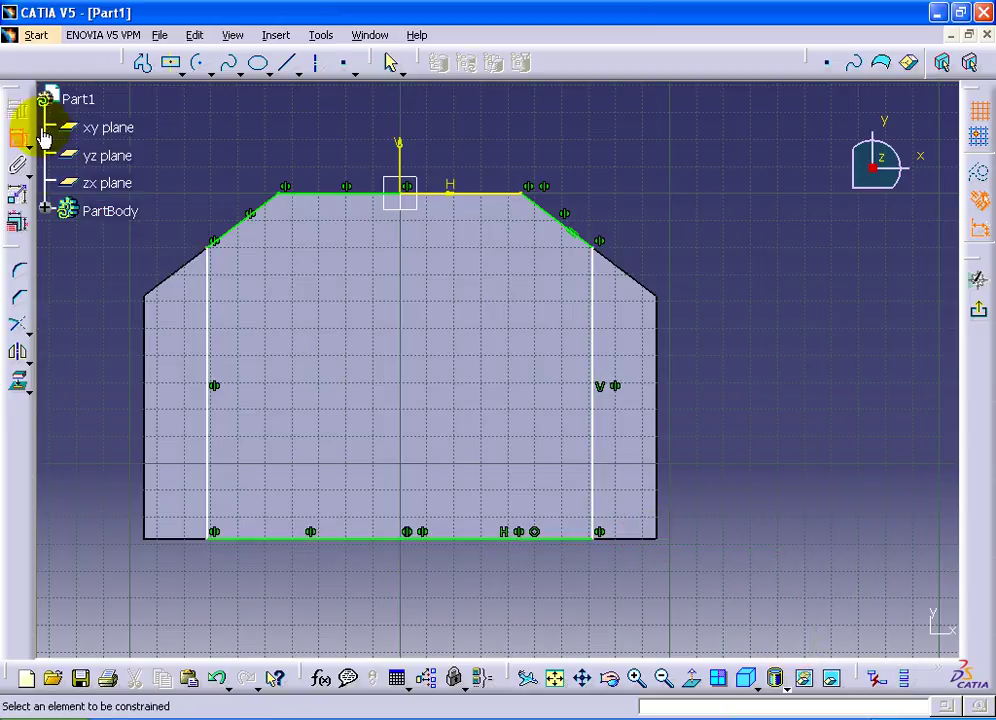
left_click(208, 373)
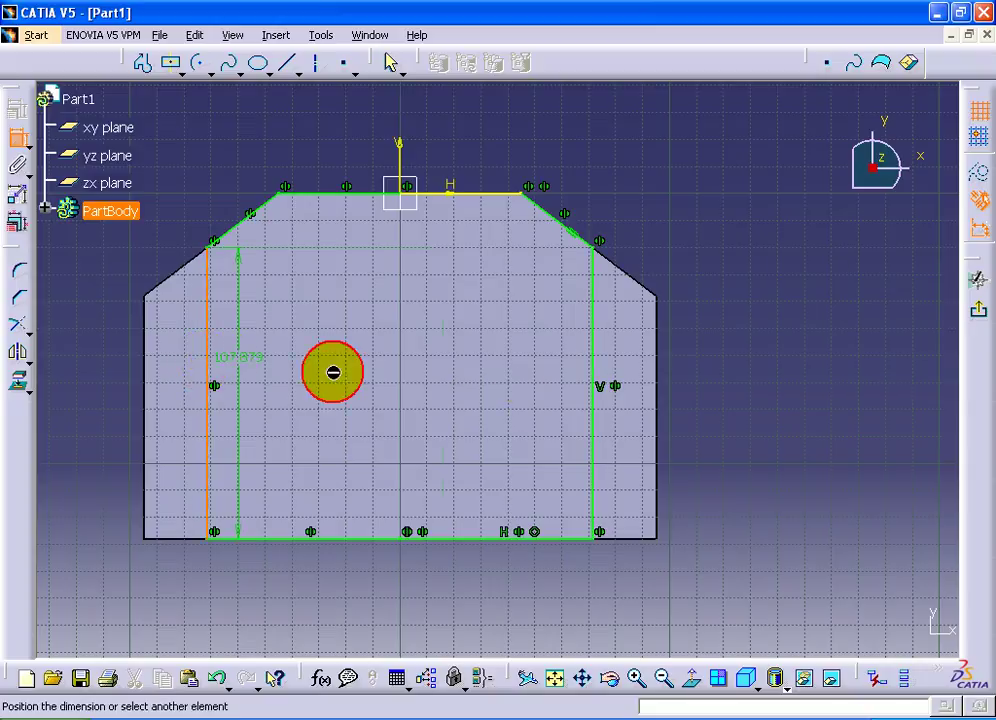
left_click(595, 392)
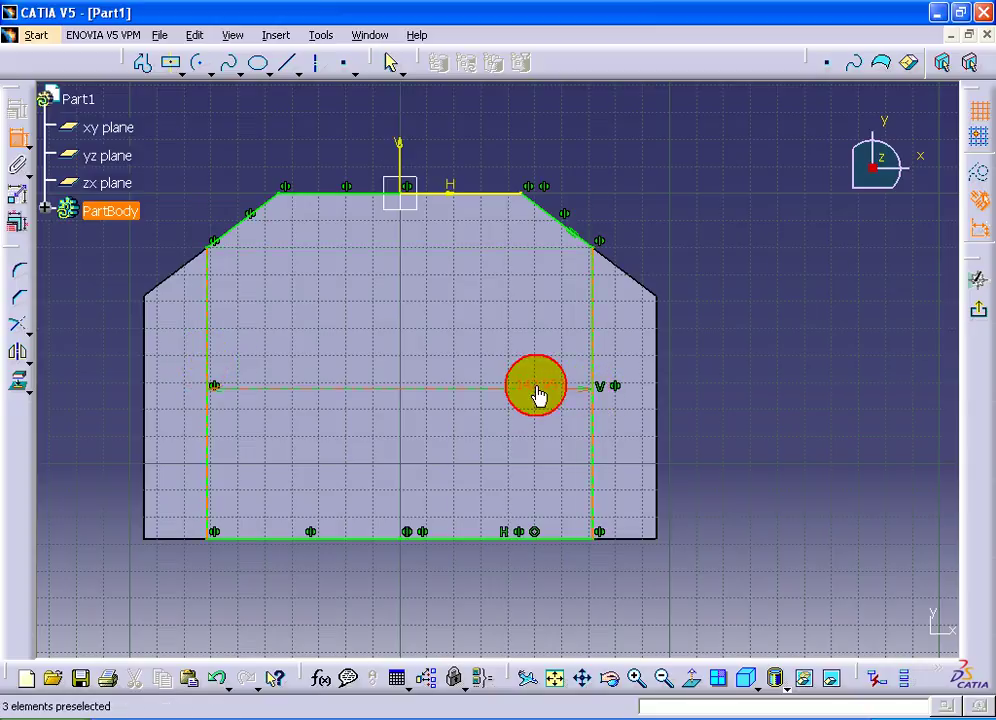
double_click(537, 393)
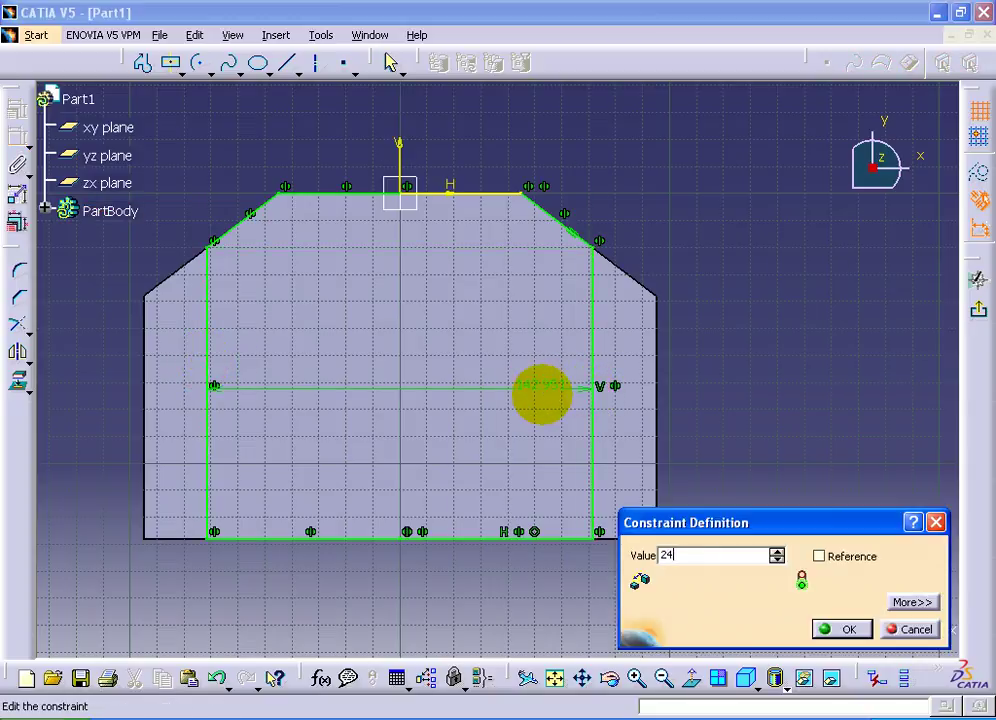
type("24+90+24")
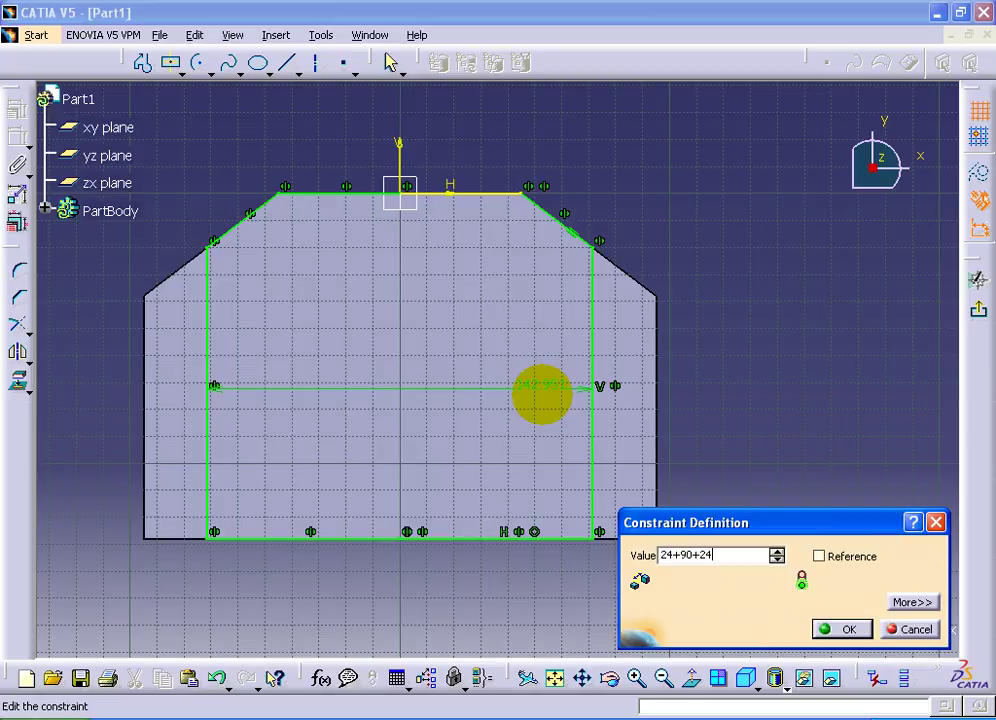
key("Return")
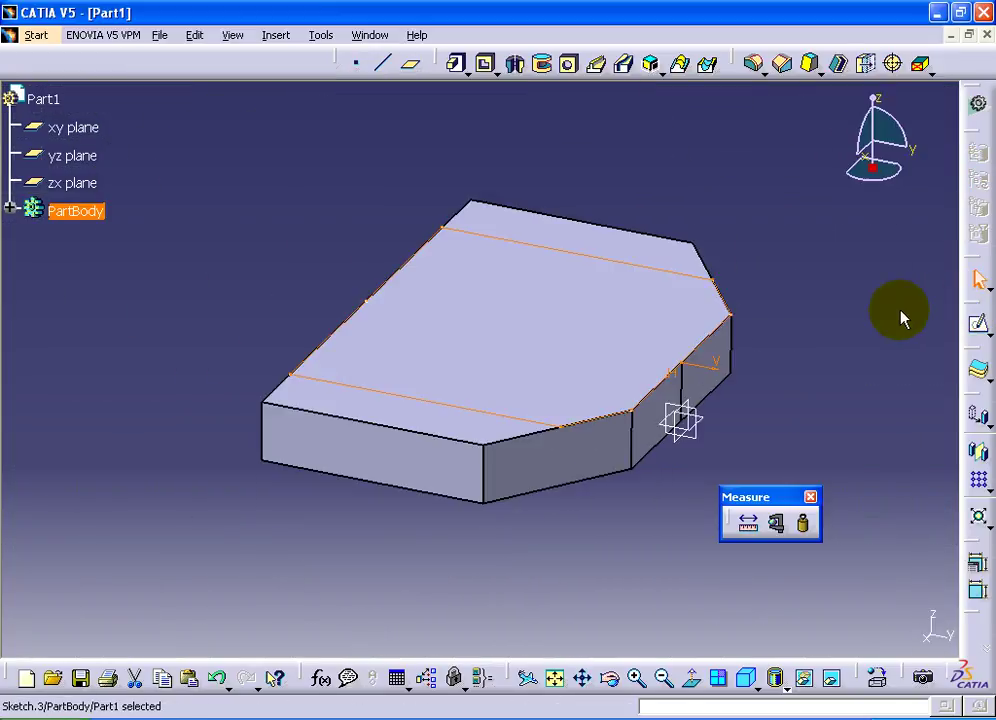
Pad Sketch.3 with length 64-24 to raise the chamfered block above the first pad
left_click(456, 66)
type("64-24")
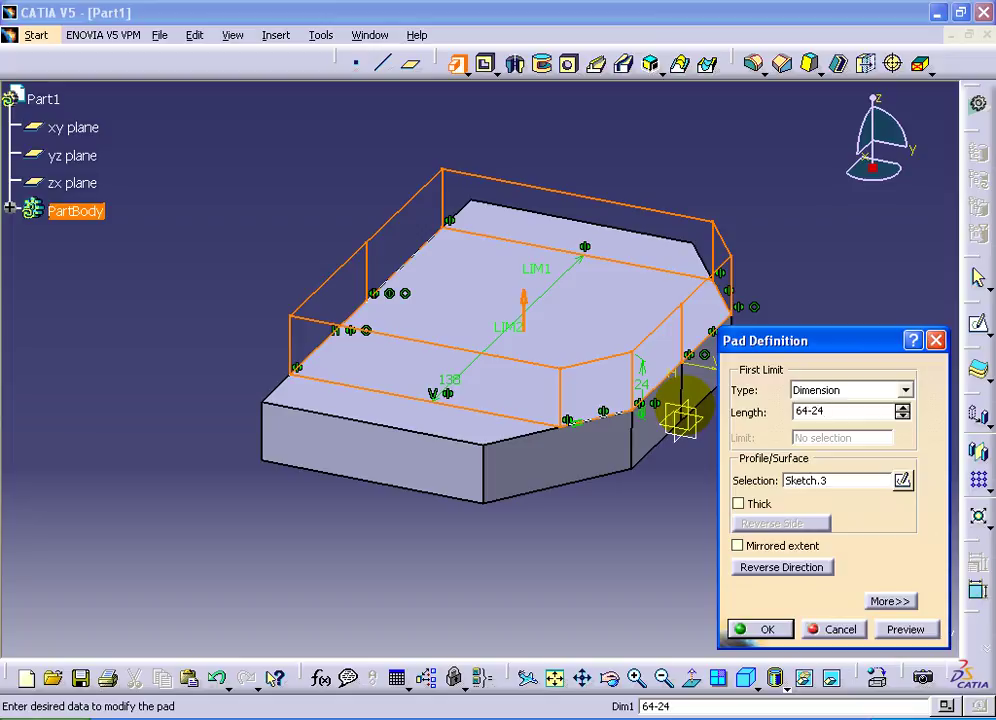
left_click(761, 629)
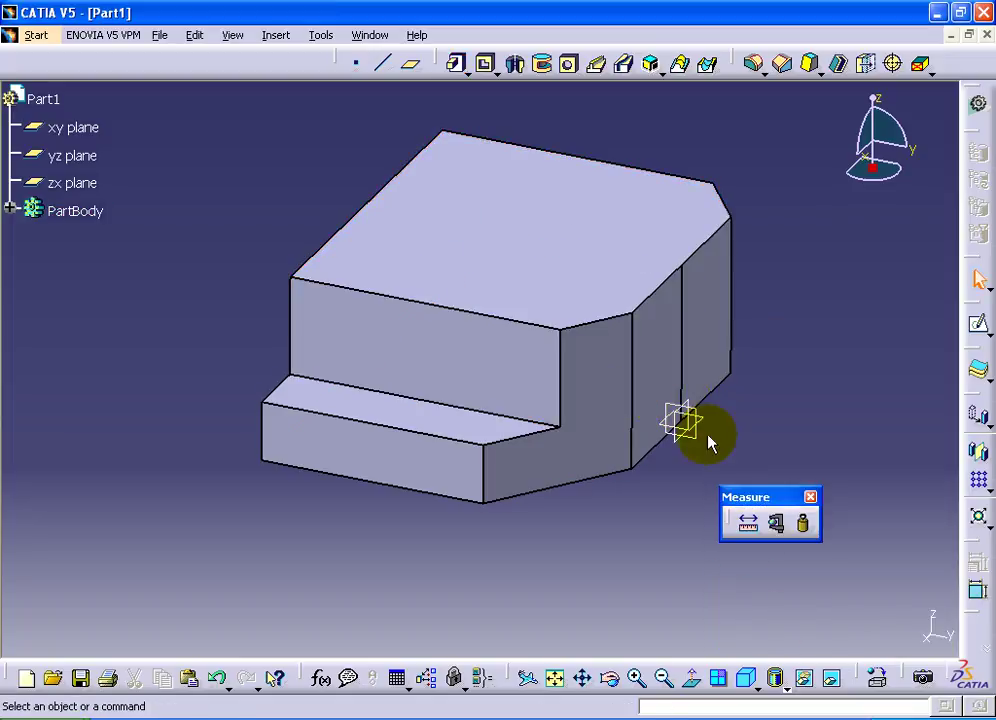
left_click(694, 418)
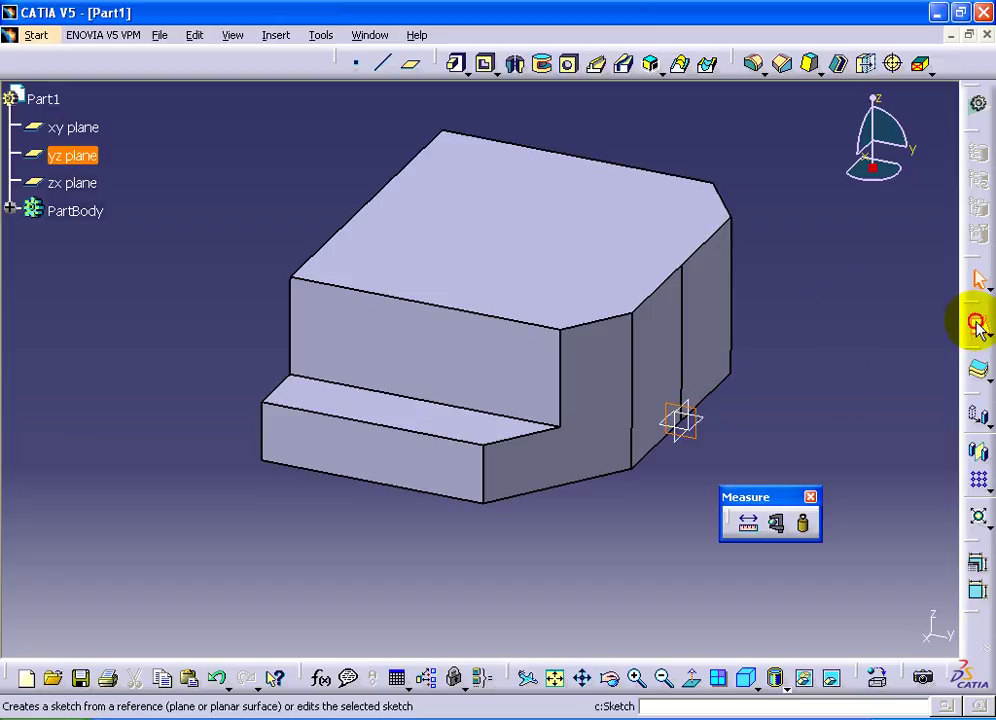
Start a sketch on the yz plane and profile a right triangle left of the part
left_click(977, 324)
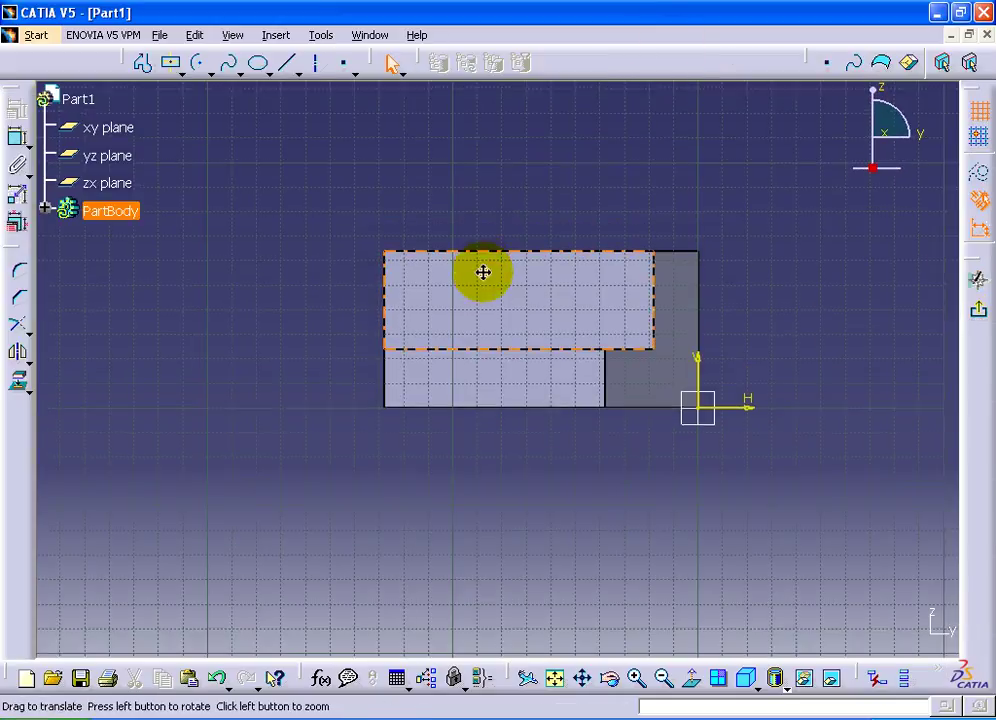
left_click(143, 68)
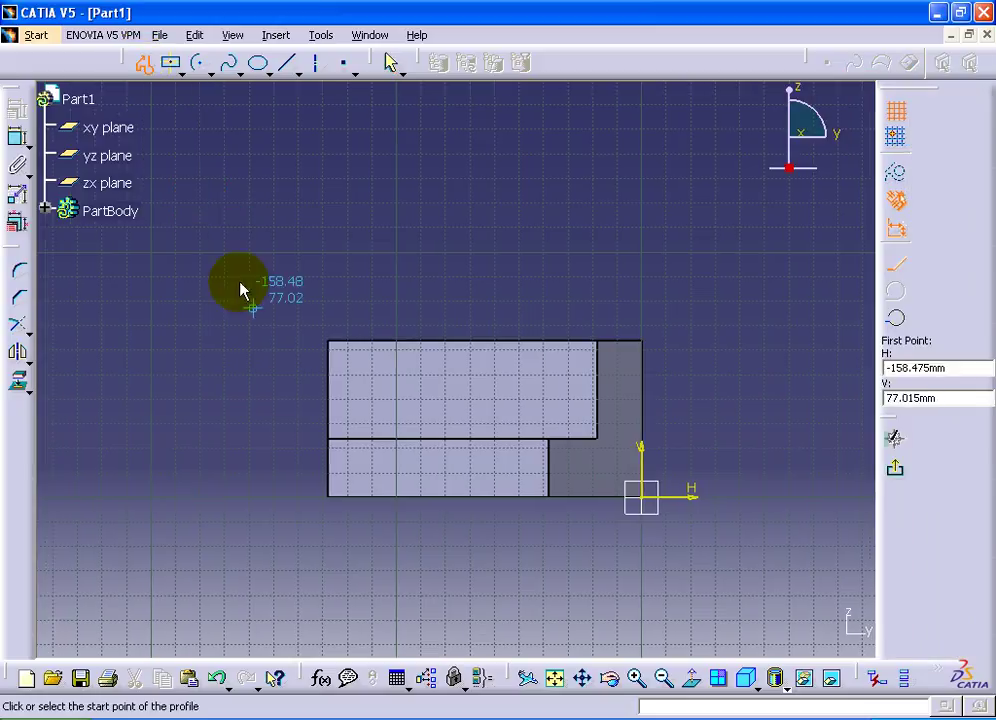
left_click(292, 463)
left_click(292, 275)
left_click(502, 275)
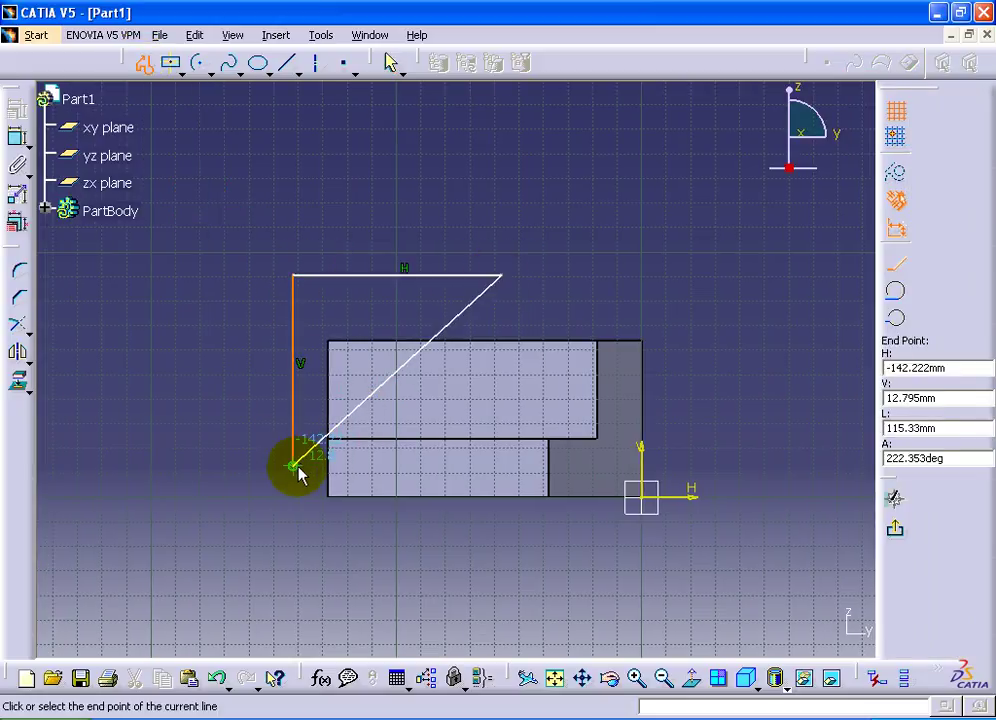
left_click(292, 463)
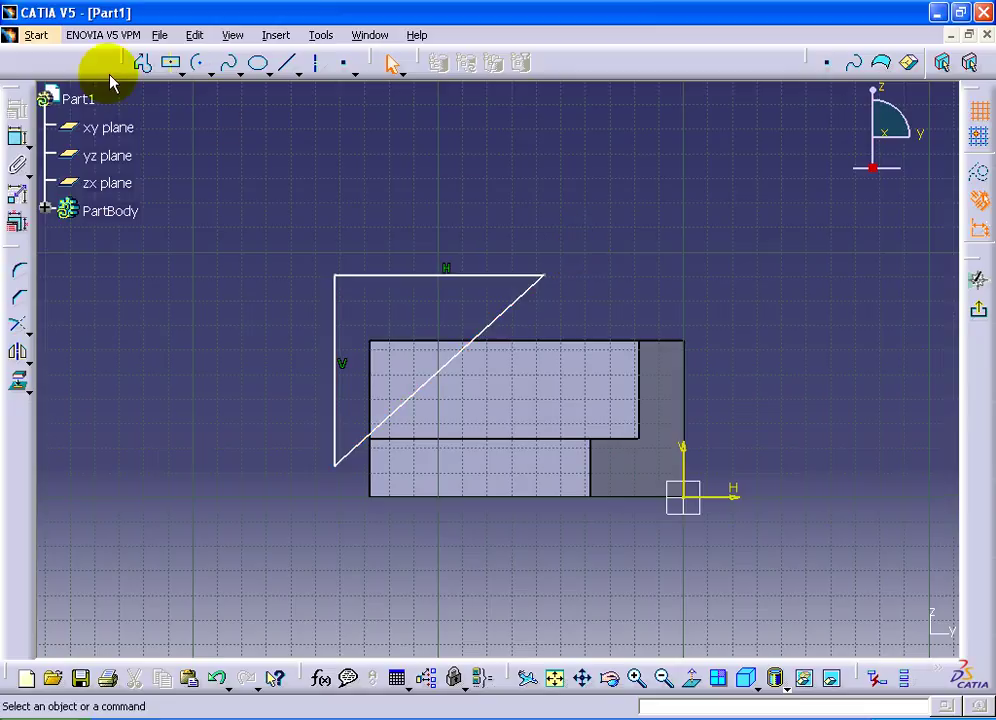
Make the triangle's top corner coincide with the part's top-left corner
left_click(17, 137)
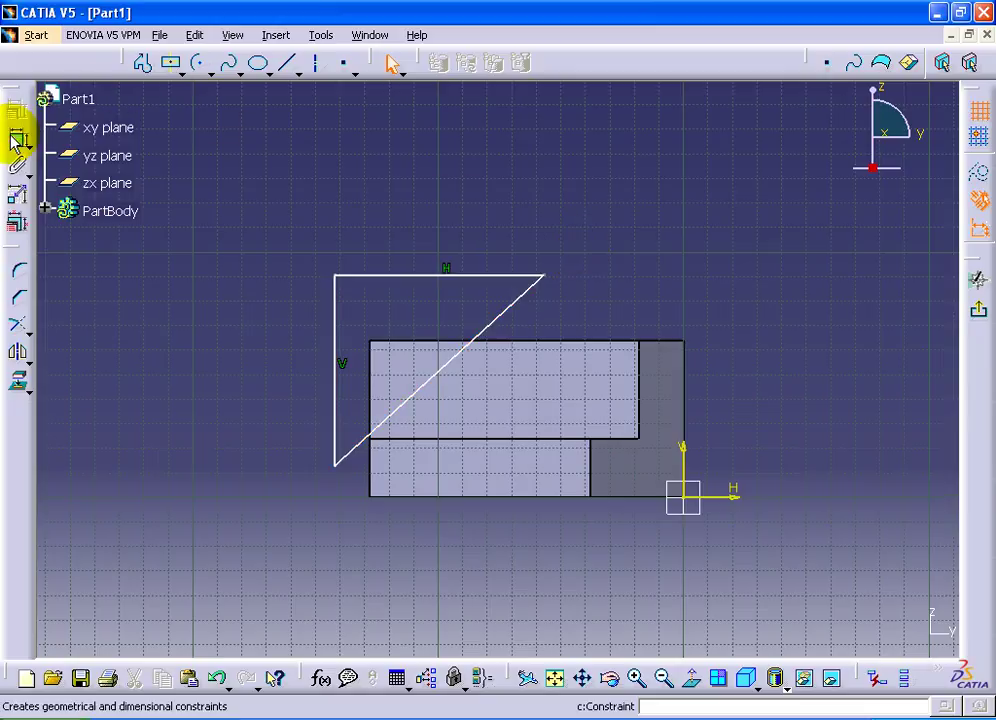
left_click(371, 342)
left_click(341, 281)
right_click(352, 221)
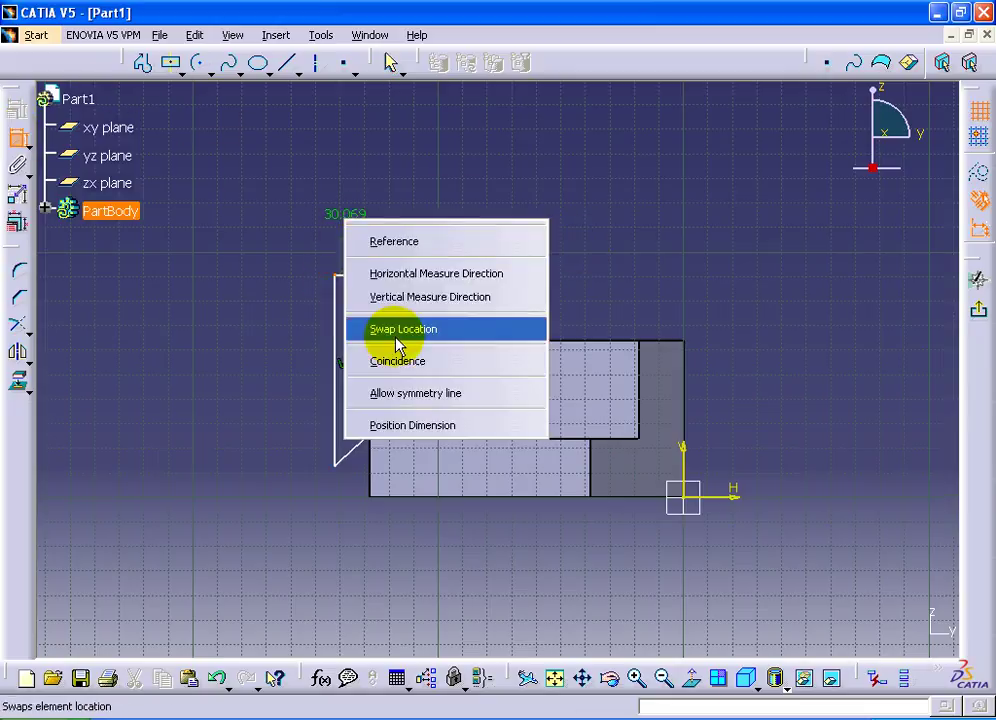
left_click(405, 356)
Place the triangle's tip 25 mm from the part's right edge and its lower corner on the part's bottom
left_click(17, 137)
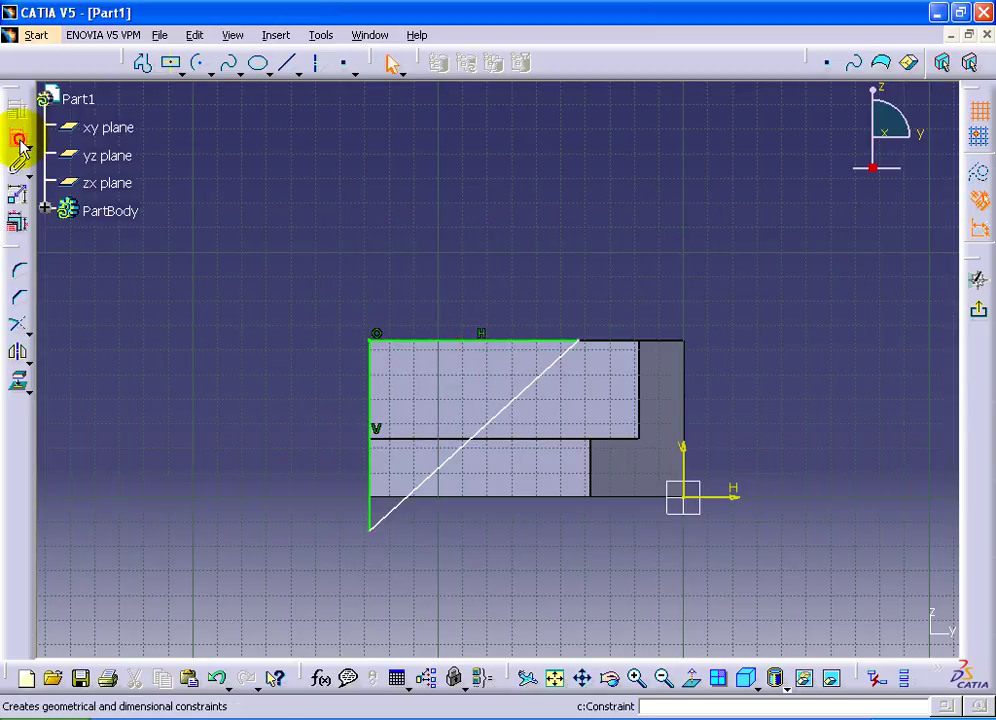
left_click(588, 343)
left_click(689, 360)
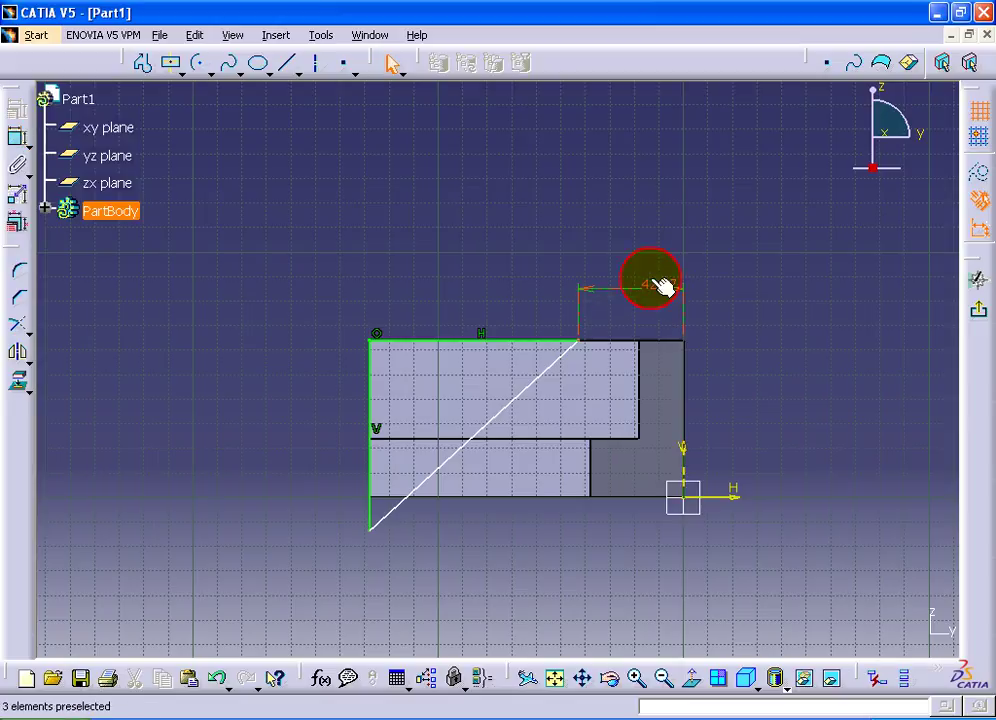
double_click(655, 282)
key("Return")
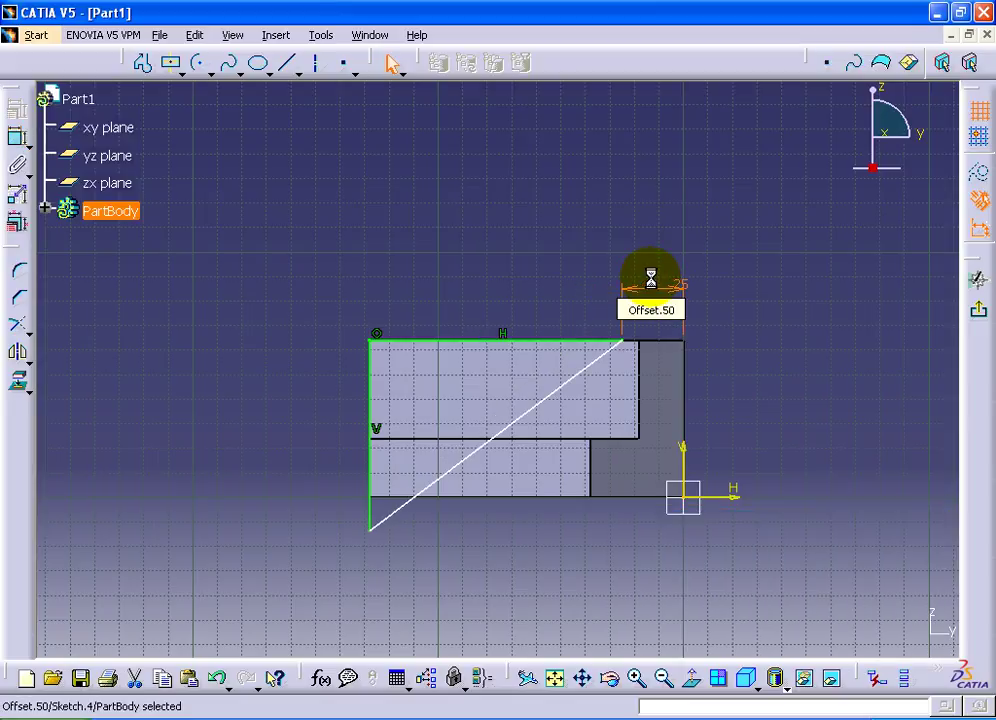
left_click(614, 229)
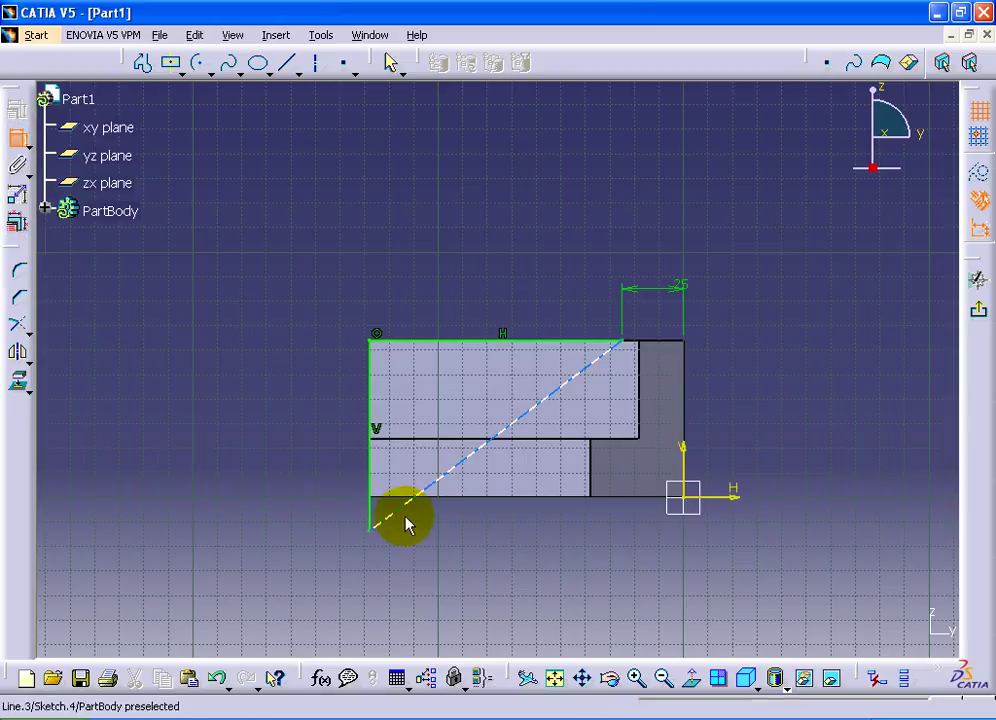
left_click(374, 526)
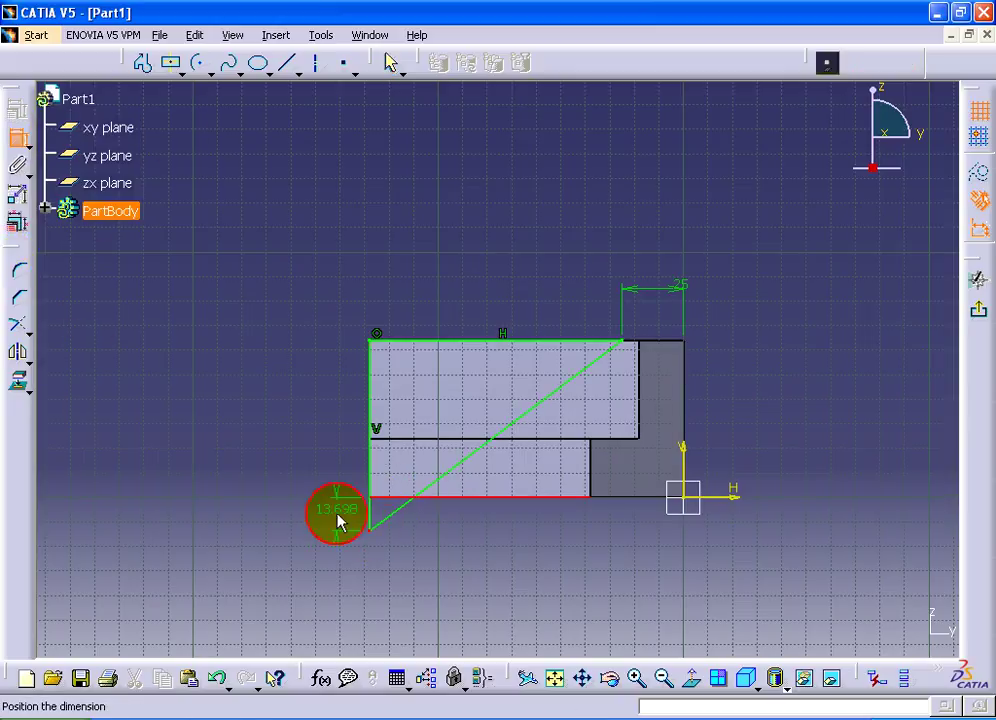
right_click_drag(340, 518, 276, 487)
left_click(325, 576)
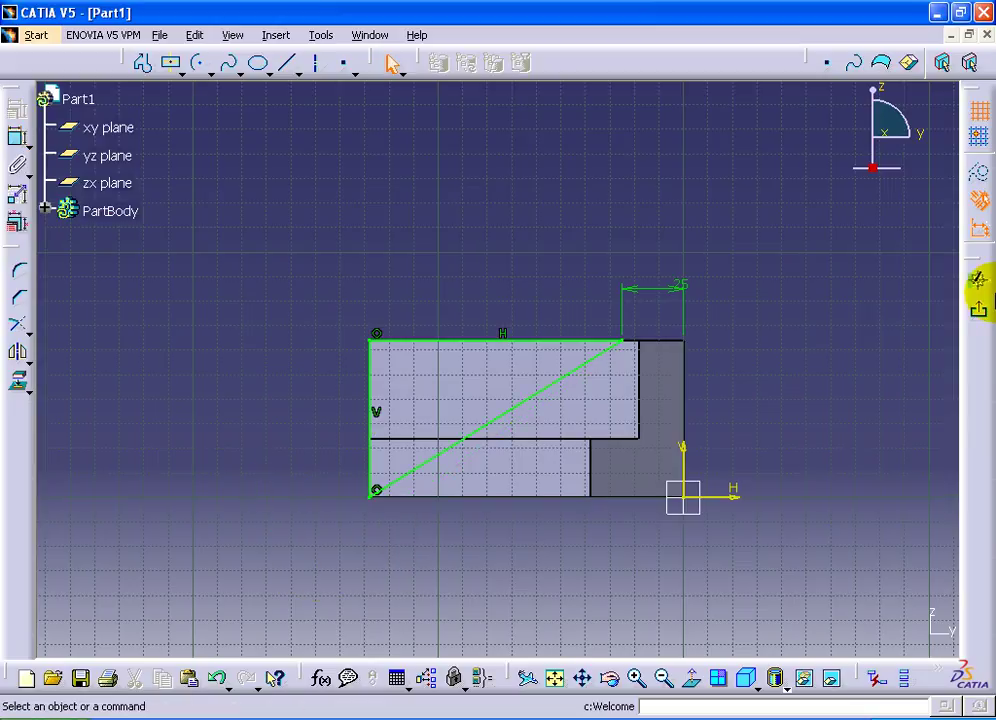
Cut Sketch.4 as Pocket.1, 45 mm deep with mirrored extent, and orbit to inspect it
left_click(979, 309)
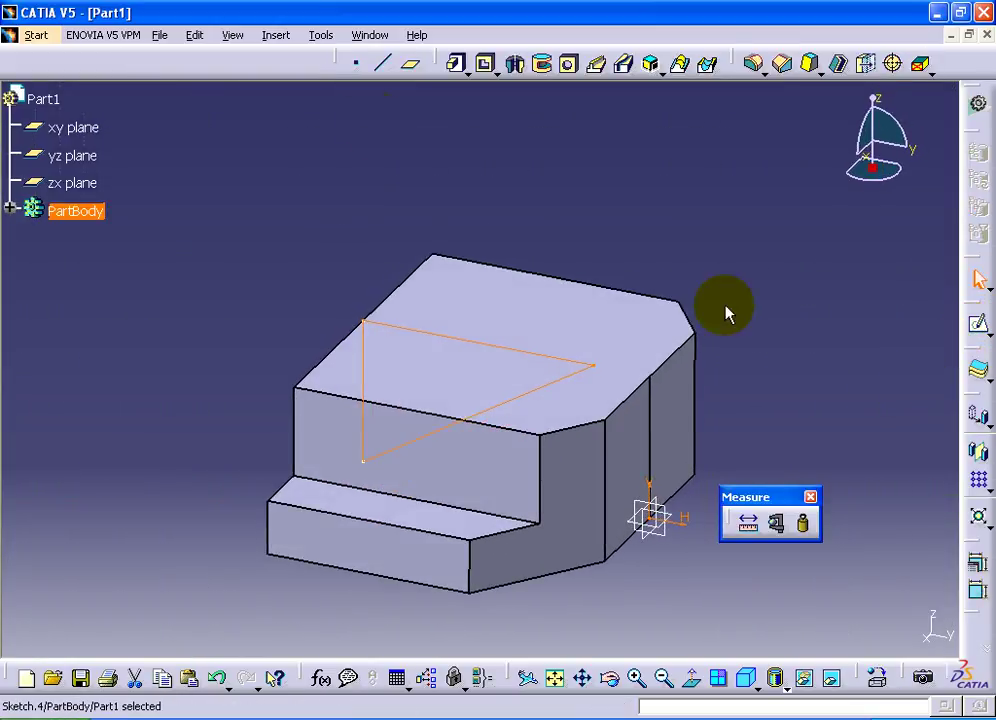
left_click(482, 67)
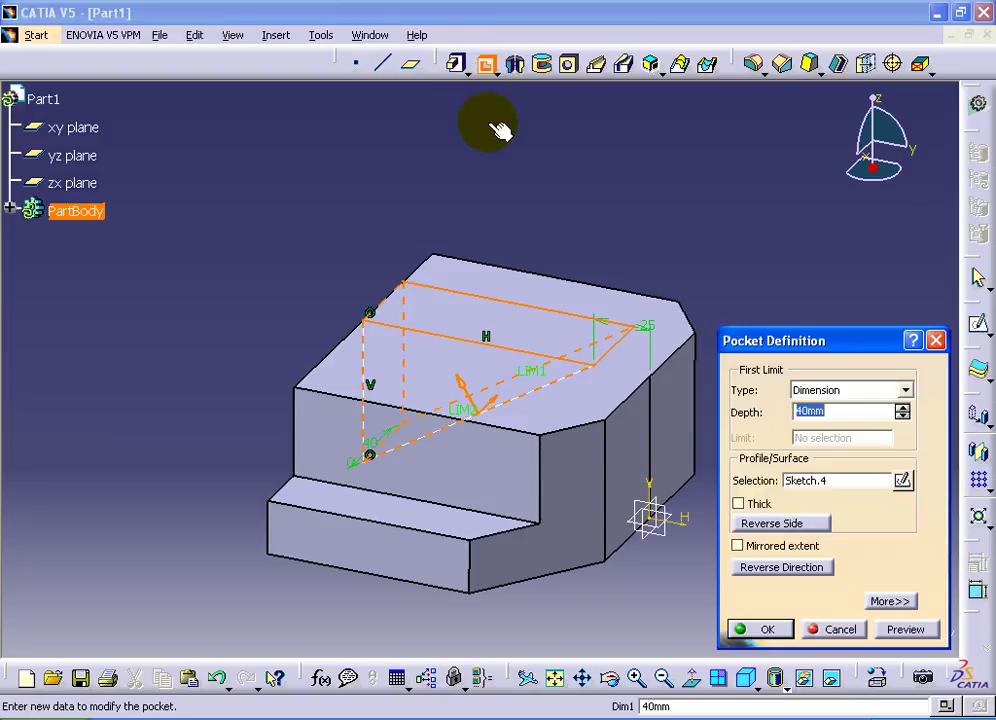
left_click(752, 549)
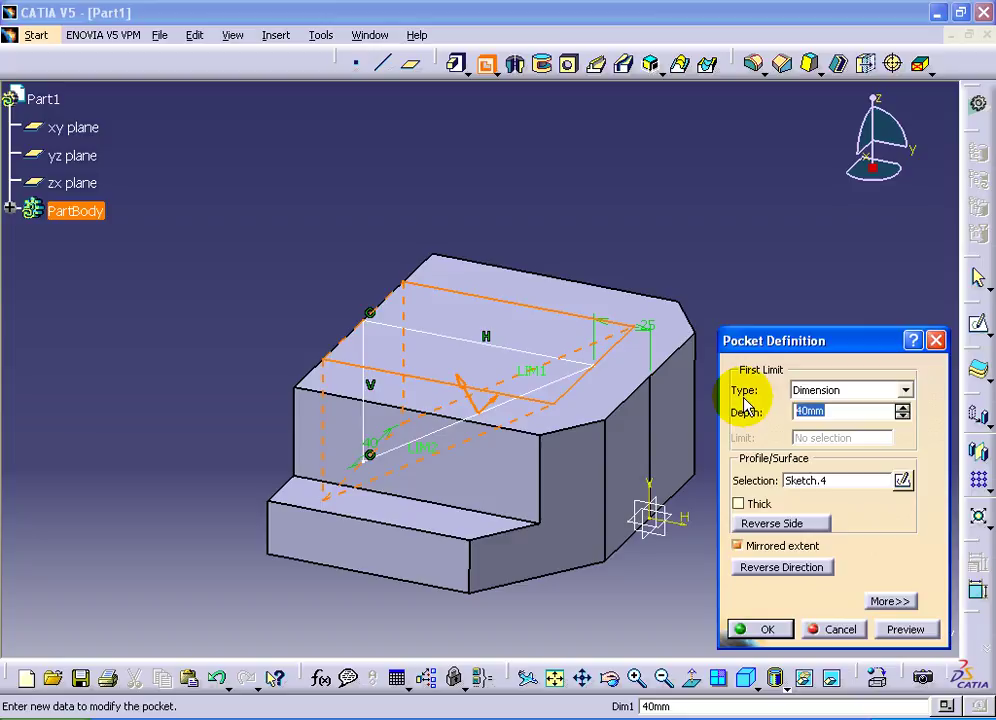
left_click(905, 629)
left_click(767, 629)
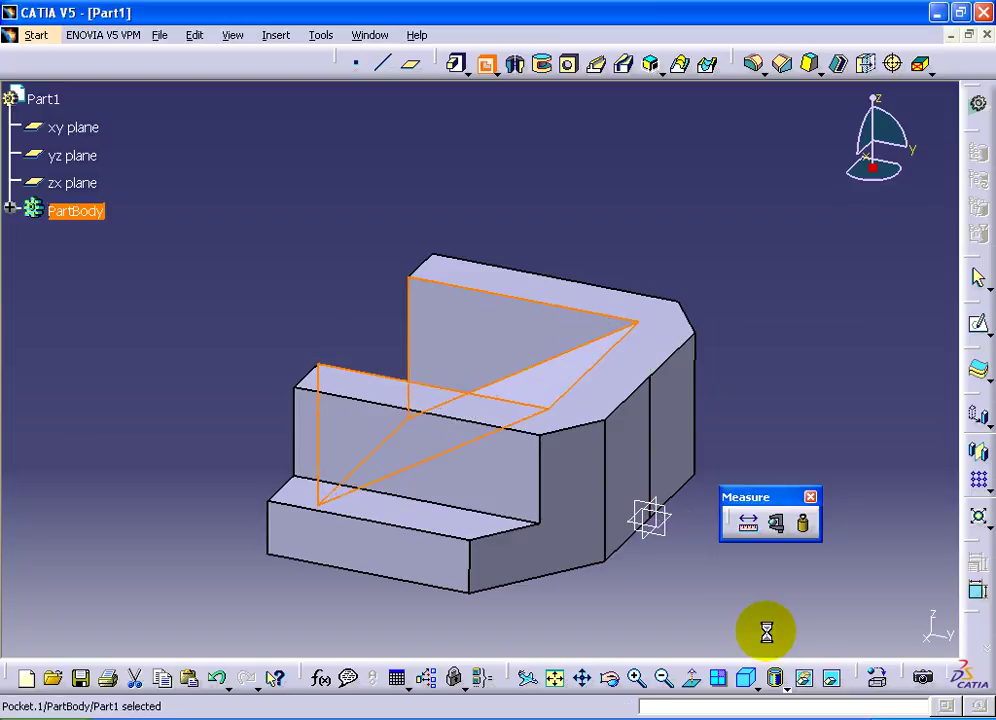
left_click(627, 625)
mouse_move(627, 625)
middle_mouse_down()
mouse_move(378, 600)
mouse_move(585, 280)
middle_mouse_up()
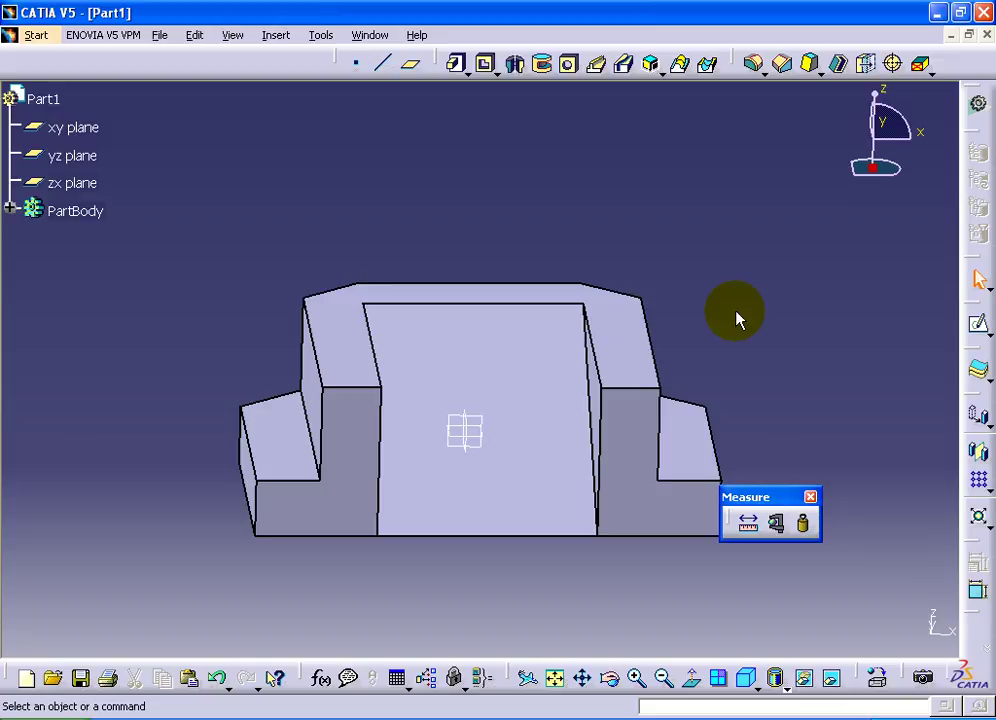
Create an Edge Fillet of radius 6 mm on the four step edges of the block, previewing before confirming
left_click(756, 65)
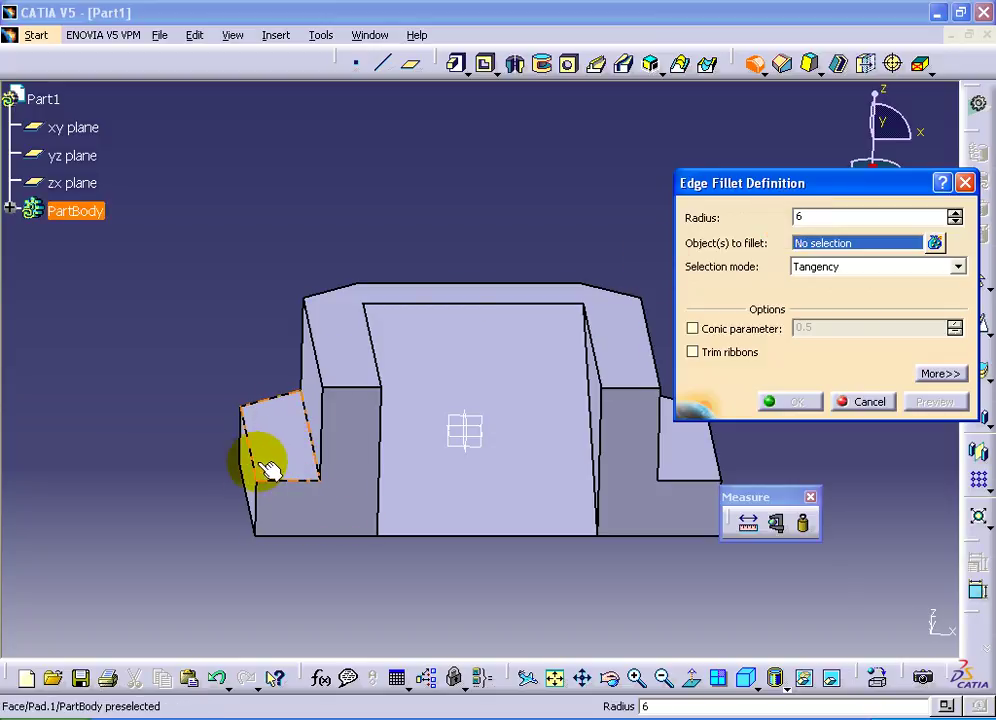
left_click(256, 464)
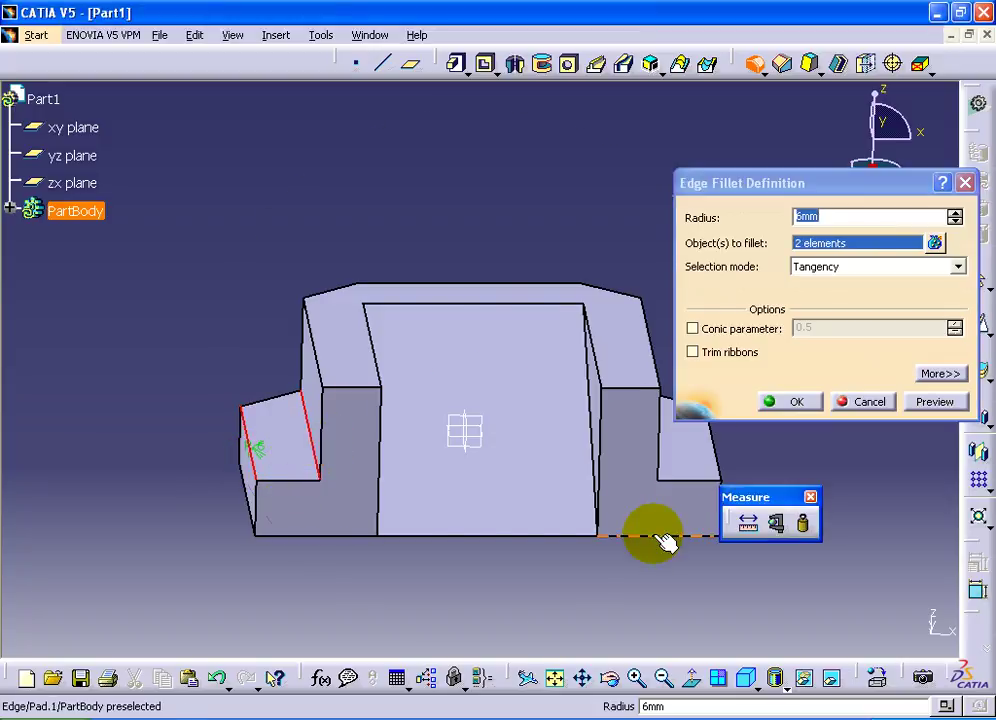
middle_click_drag(656, 534, 507, 527)
left_click(598, 484)
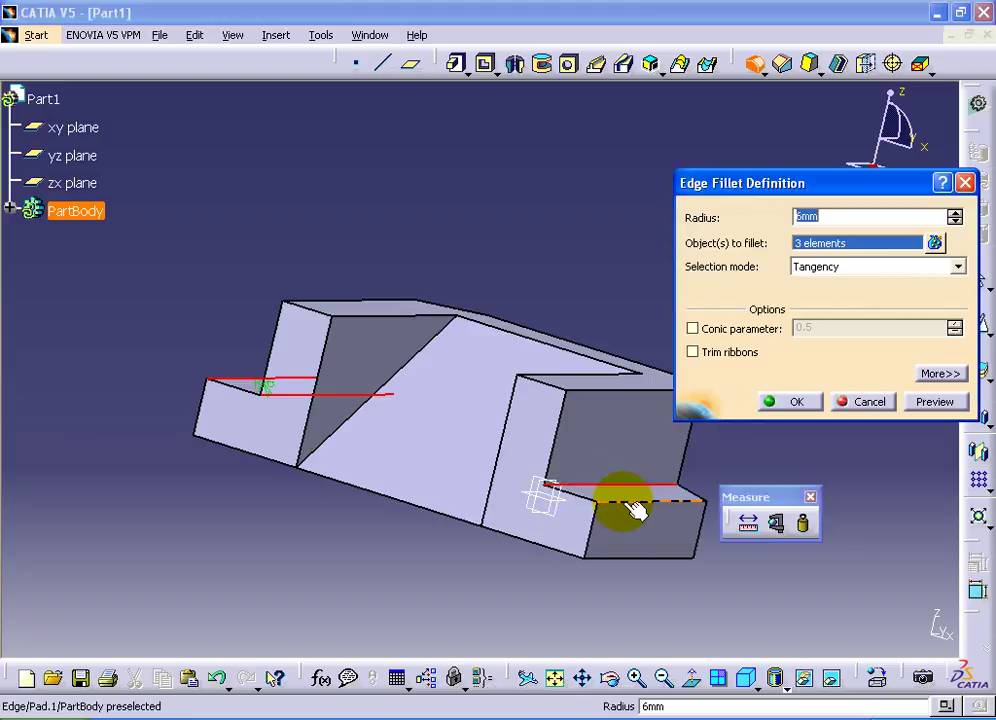
left_click(933, 401)
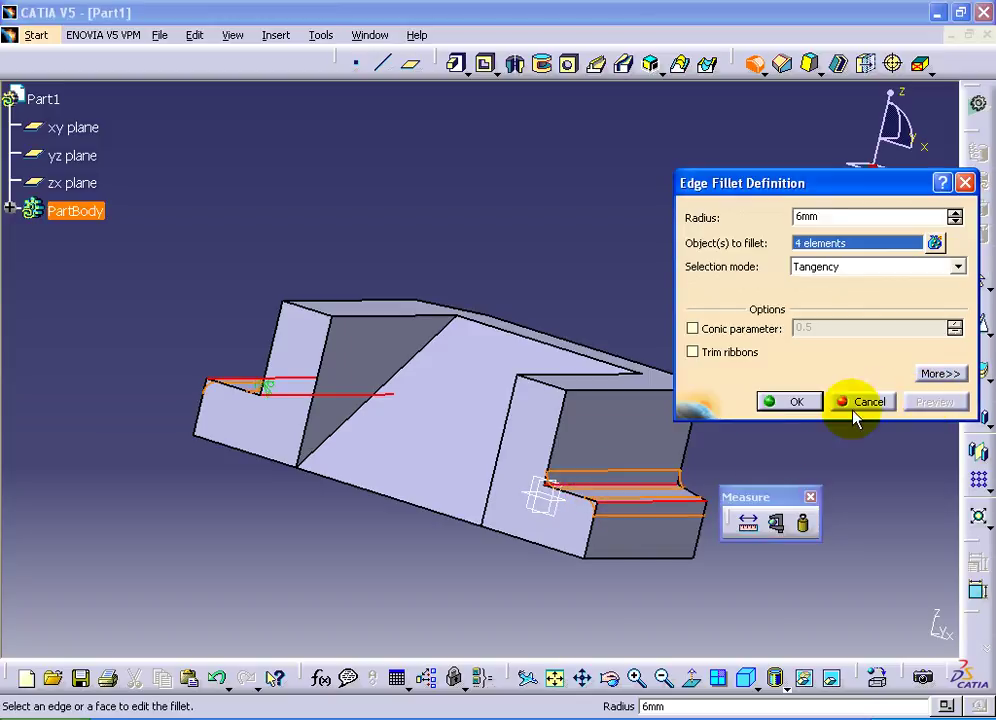
left_click(805, 401)
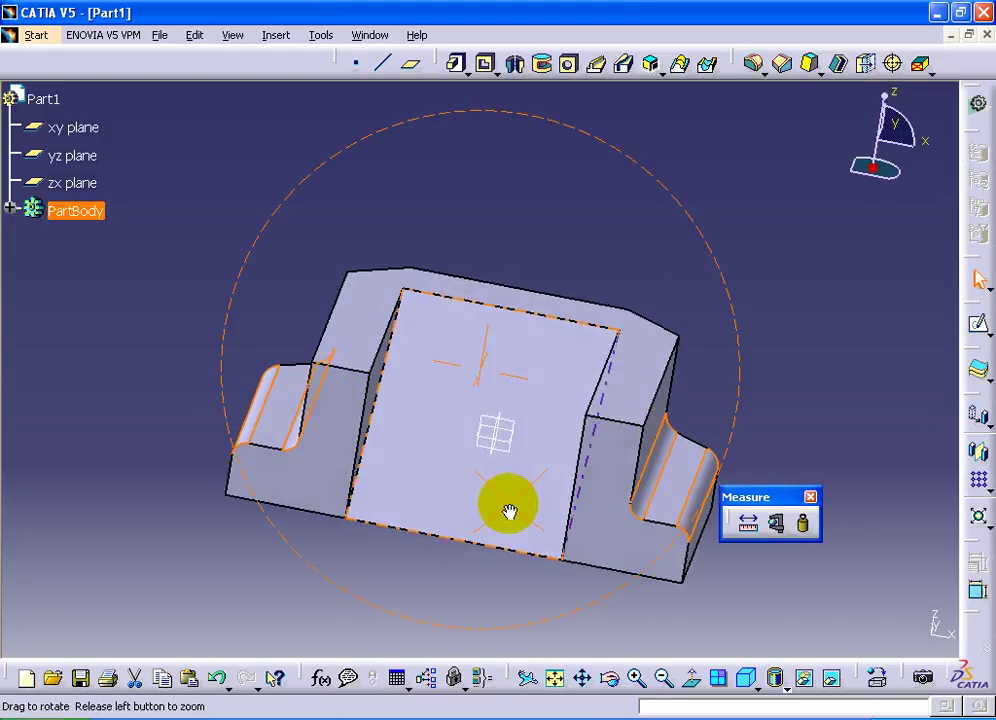